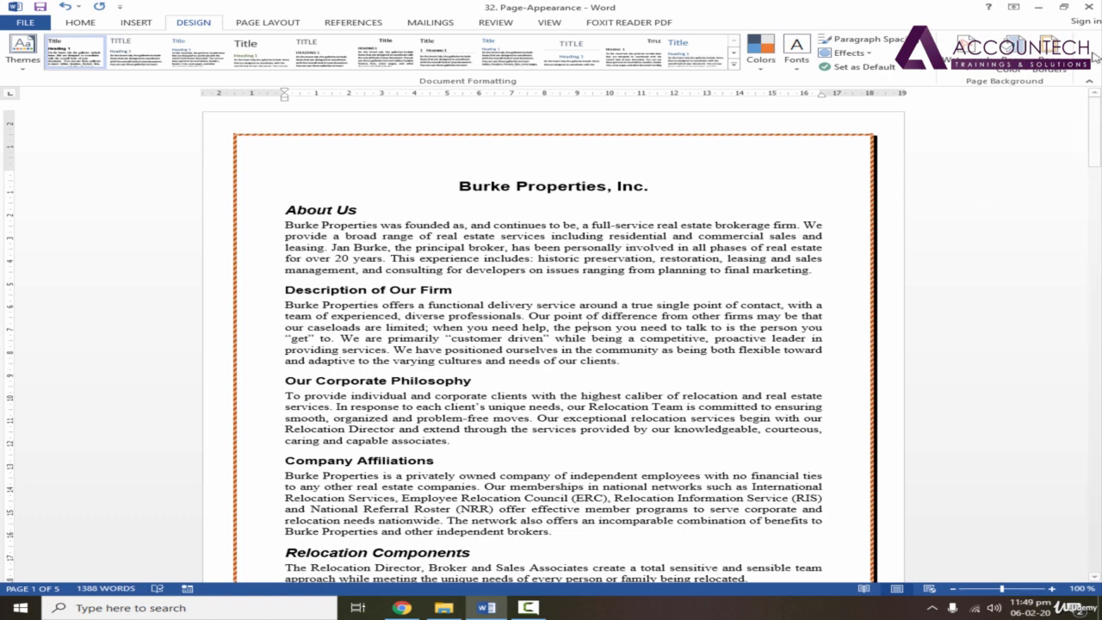
- Remove the page border from the whole document by choosing the None setting
{"action": "left_click", "coordinate": [1049, 50]}
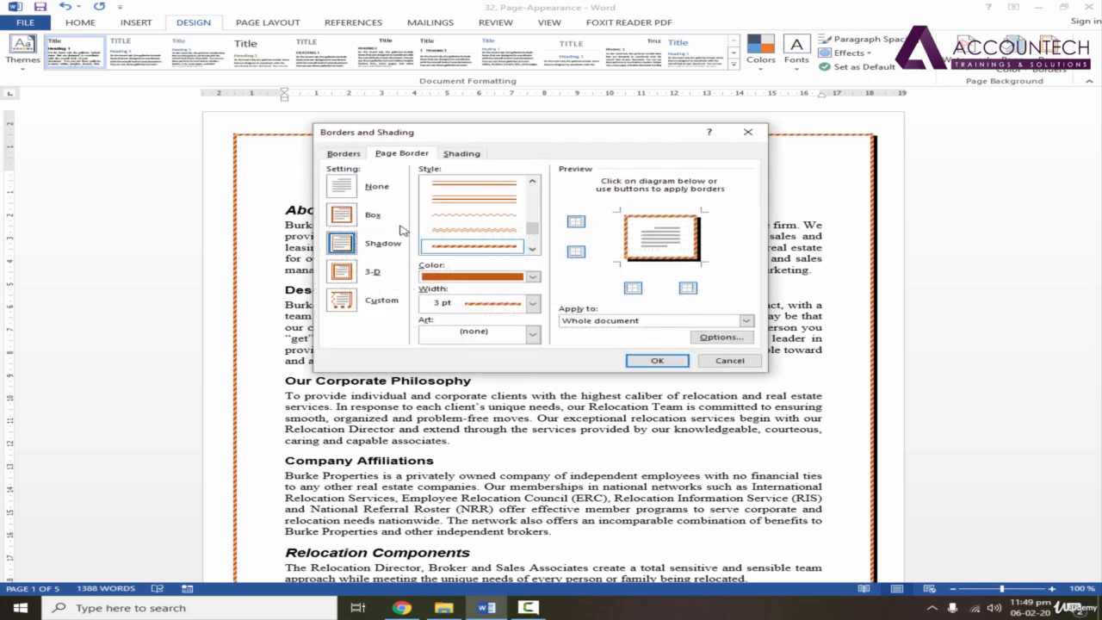
{"action": "left_click", "coordinate": [348, 187]}
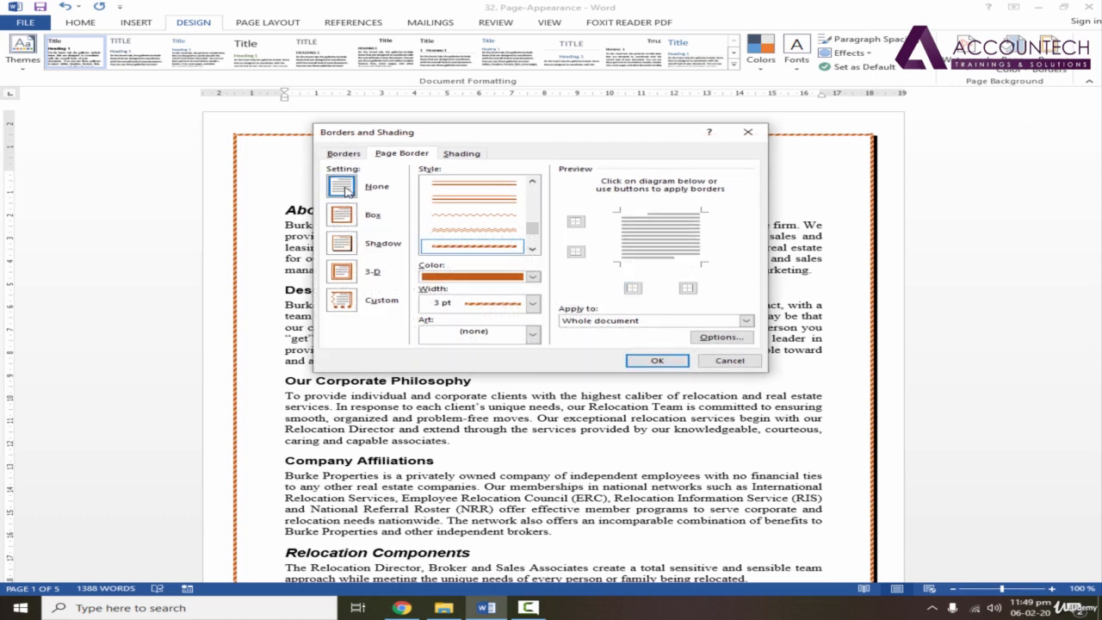
{"action": "left_click", "coordinate": [657, 360]}
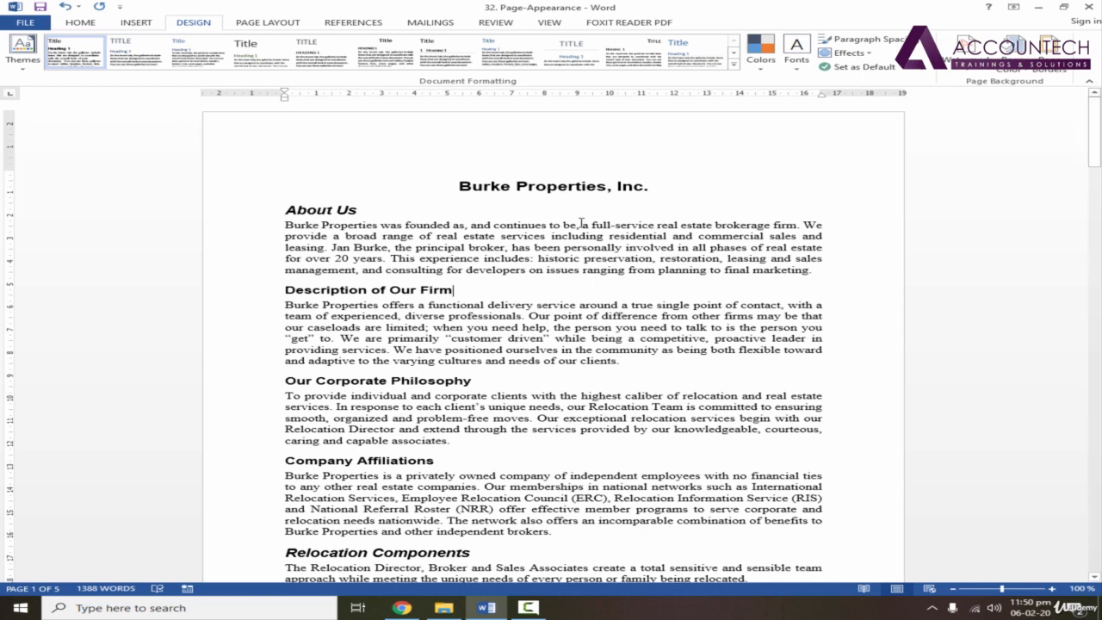
- Open the first page header for editing and enter "Burke Properties"
{"action": "double_click", "coordinate": [576, 127]}
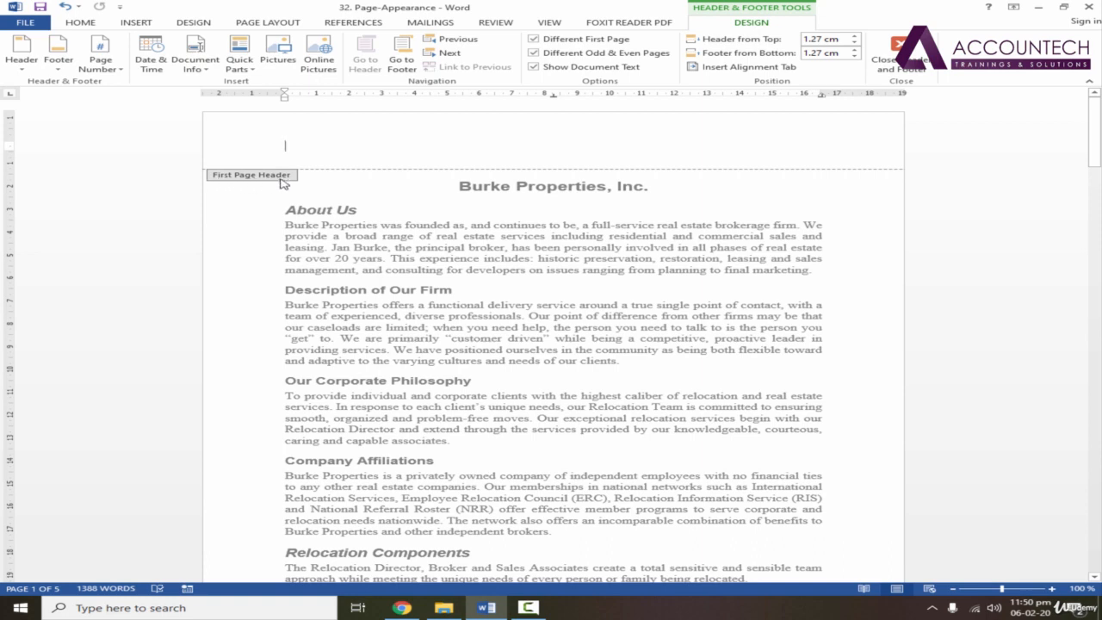
{"action": "type", "text": "Burk"}
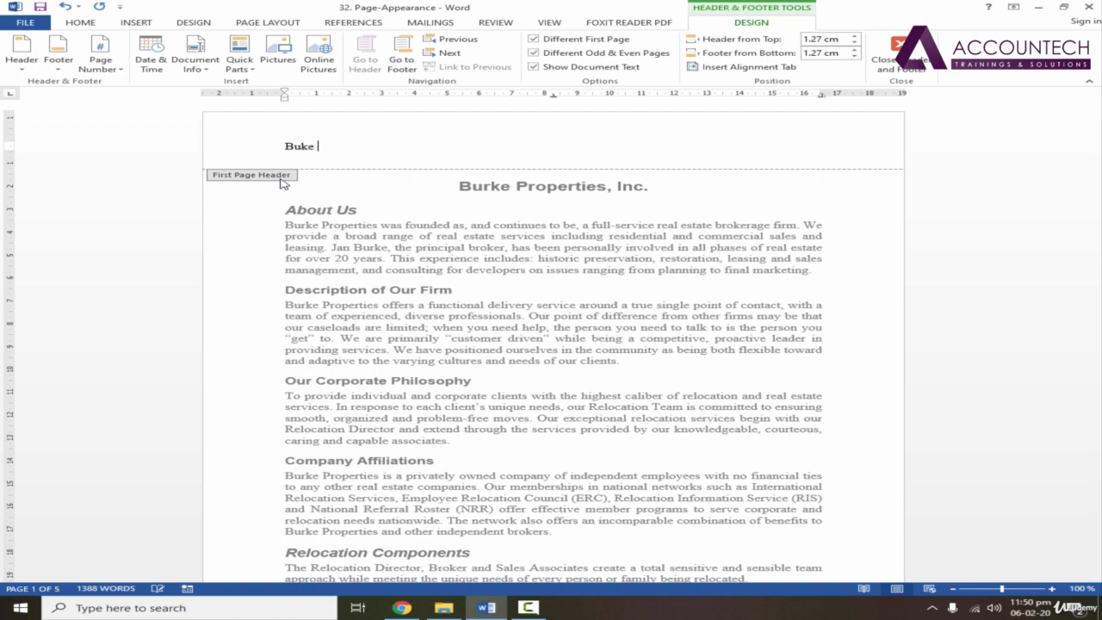
{"action": "type", "text": "e Properties"}
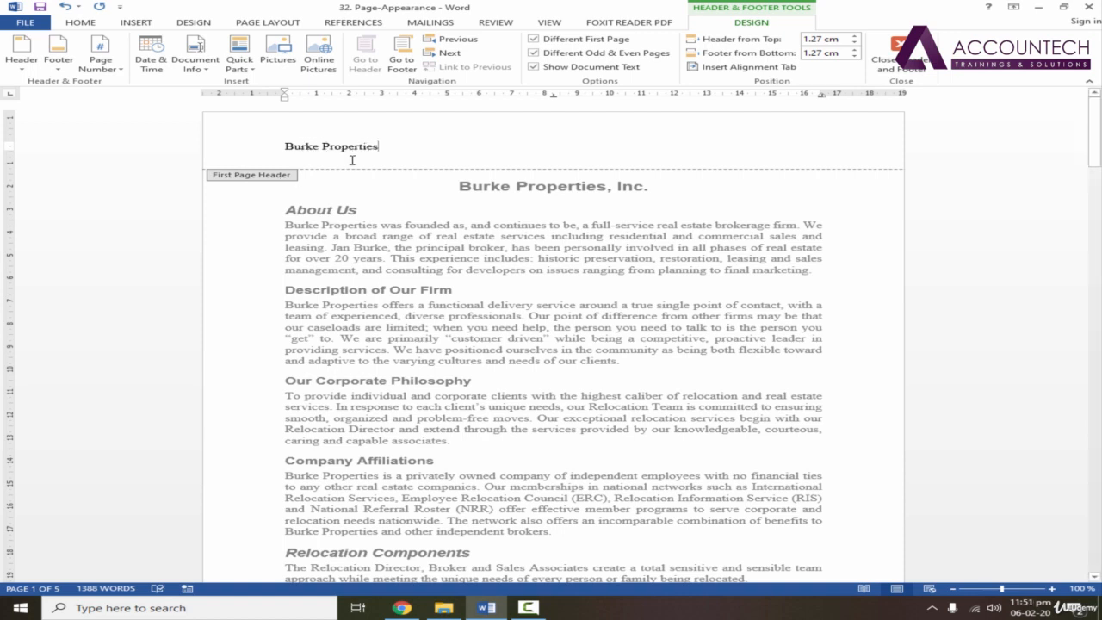
- Format the first page header text "Burke Properties" as bold, 16 pt Arial Black
{"action": "left_click_drag", "start_coordinate": [404, 147], "coordinate": [285, 148]}
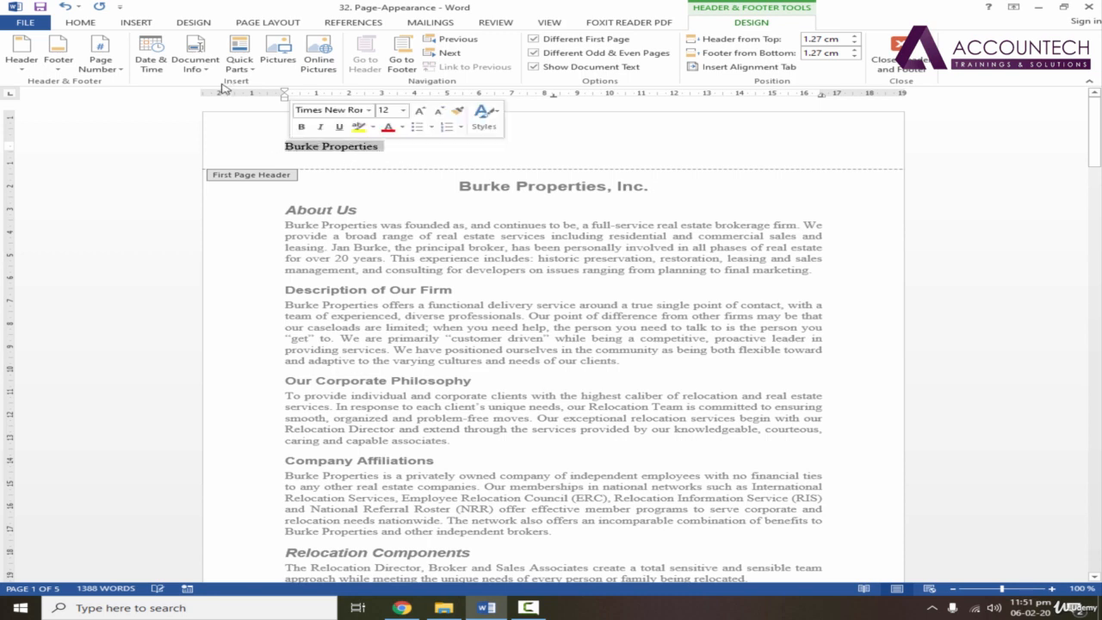
{"action": "left_click", "coordinate": [80, 22]}
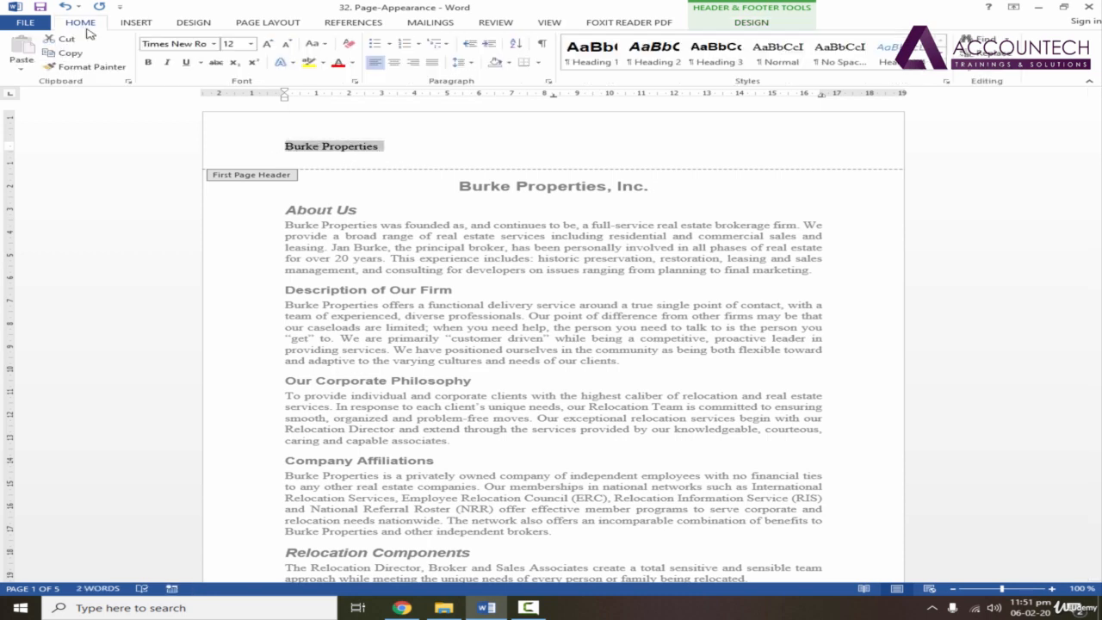
{"action": "left_click", "coordinate": [148, 62]}
{"action": "left_click", "coordinate": [251, 43]}
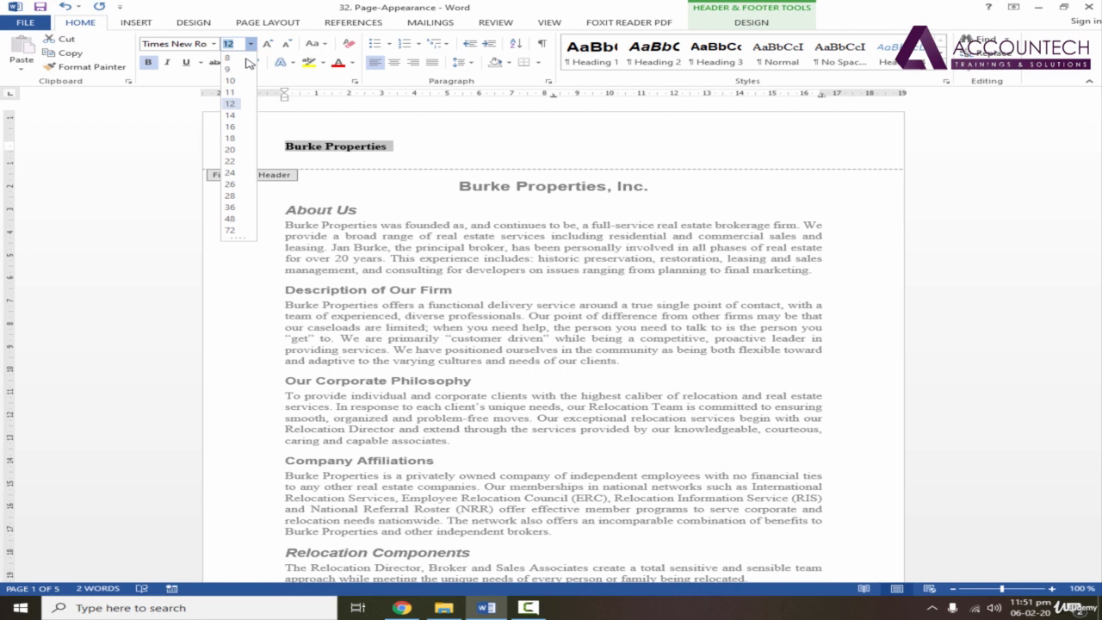
{"action": "left_click", "coordinate": [236, 130]}
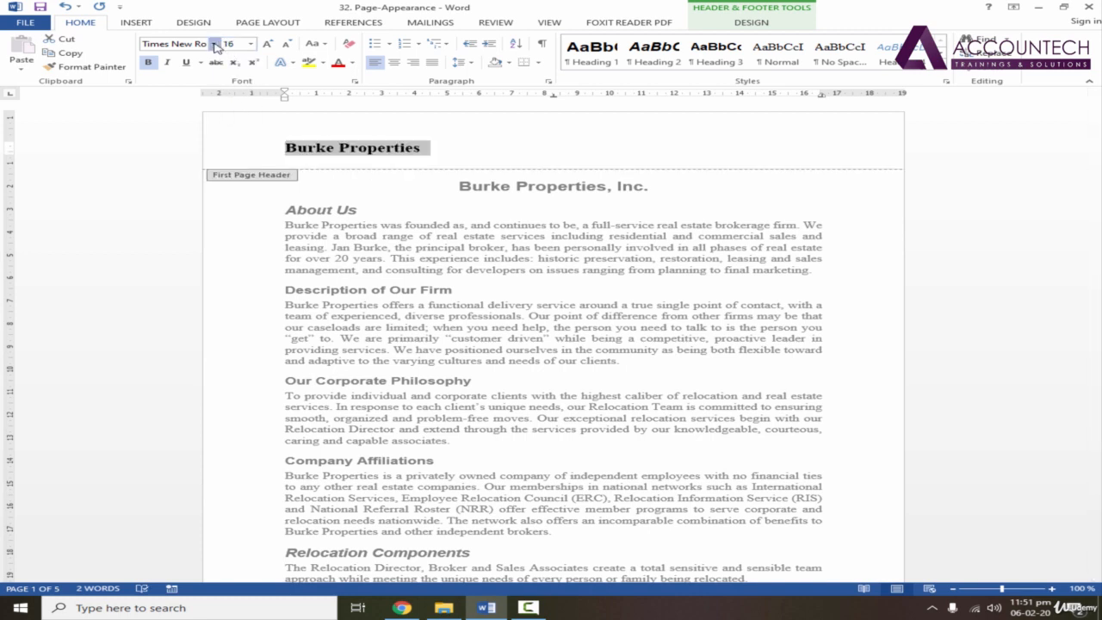
{"action": "left_click", "coordinate": [212, 43]}
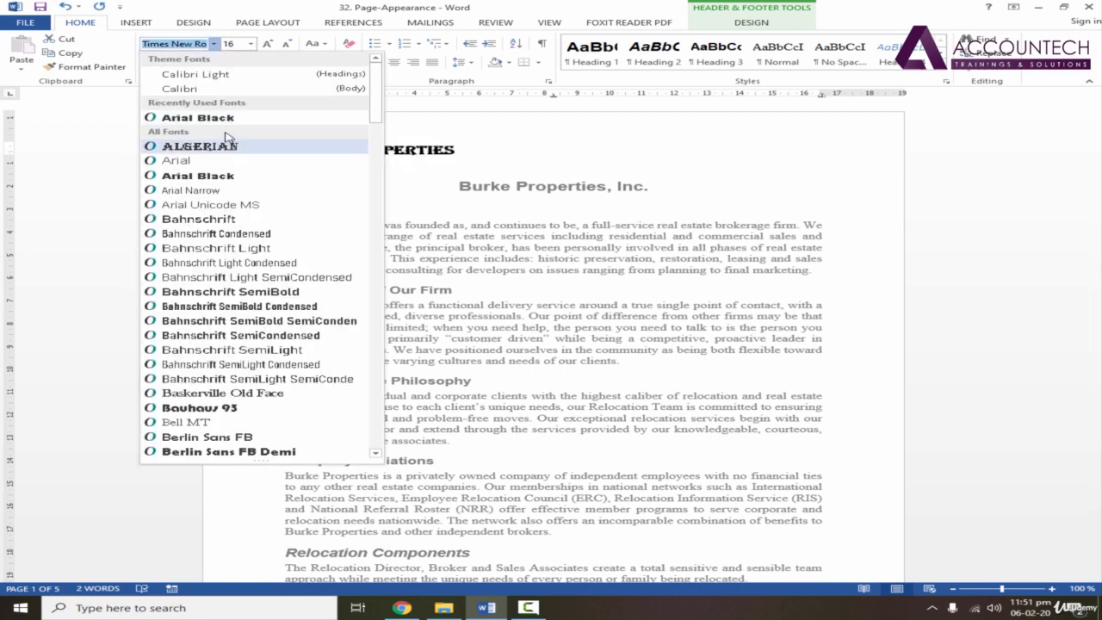
{"action": "left_click", "coordinate": [222, 118]}
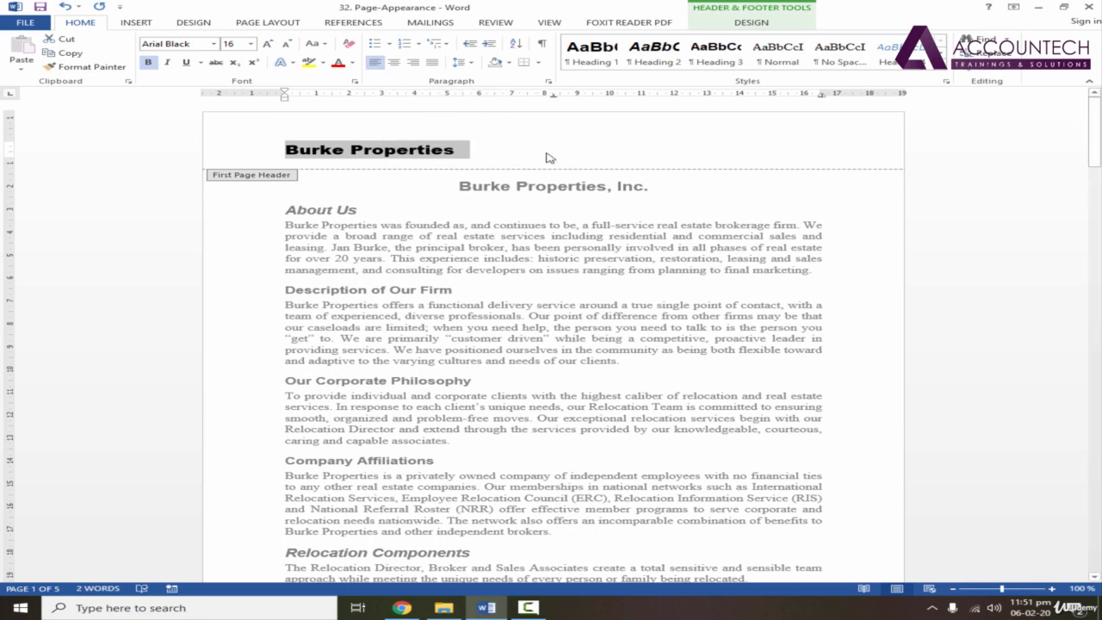
- Turn off the Different Odd & Even Pages and Different First Page header options
{"action": "left_click_drag", "start_coordinate": [1096, 159], "coordinate": [1095, 320]}
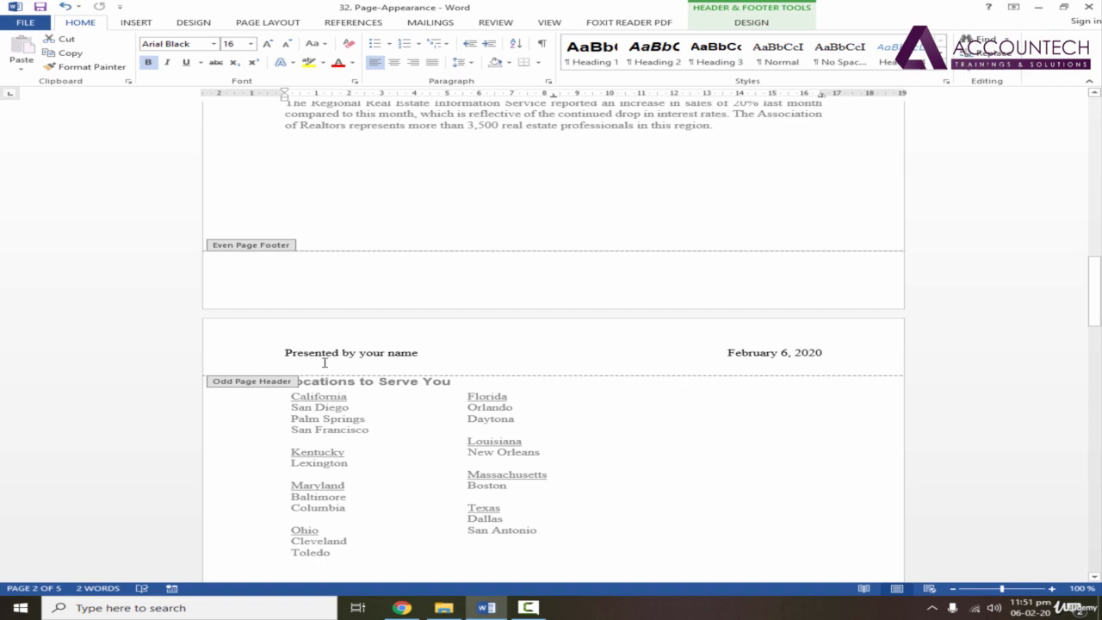
{"action": "left_click_drag", "start_coordinate": [1095, 291], "coordinate": [1098, 101]}
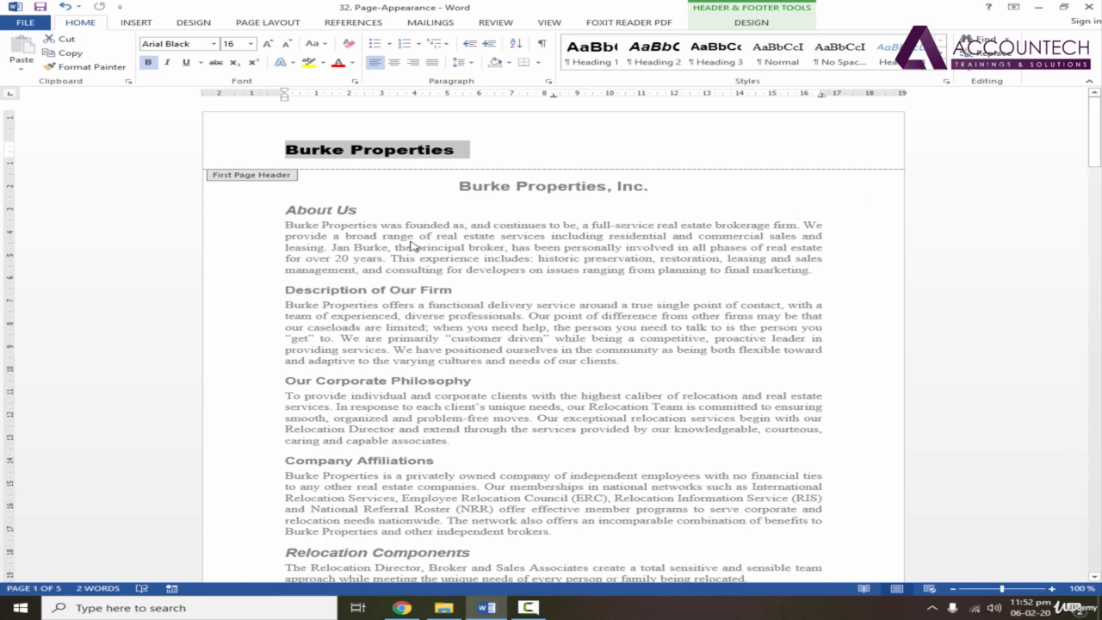
{"action": "left_click", "coordinate": [752, 23]}
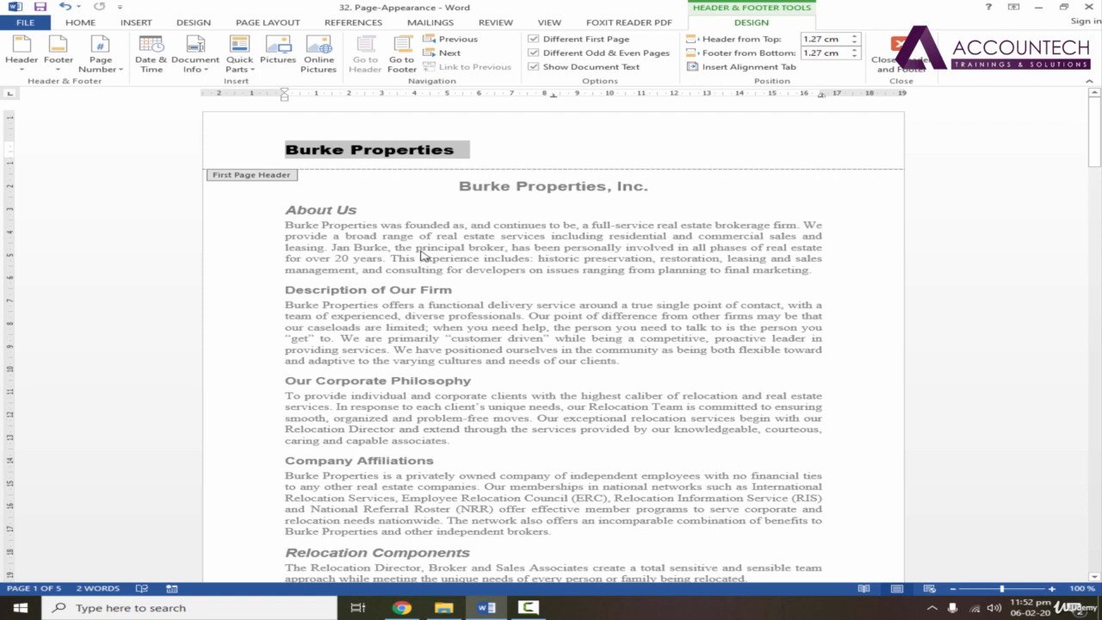
{"action": "left_click", "coordinate": [534, 53]}
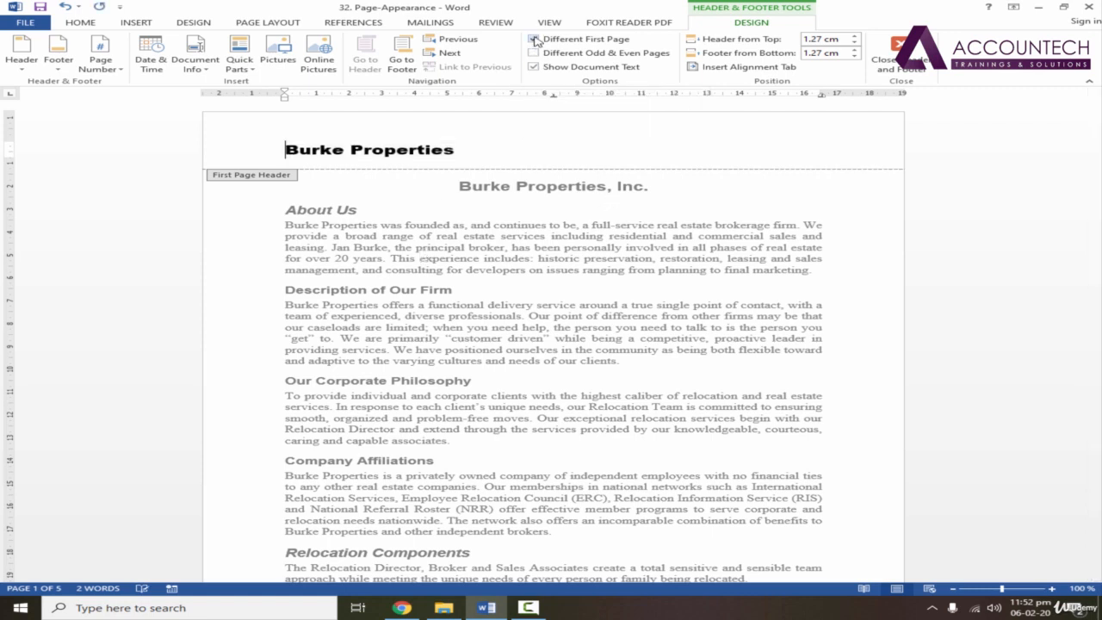
{"action": "left_click", "coordinate": [534, 40]}
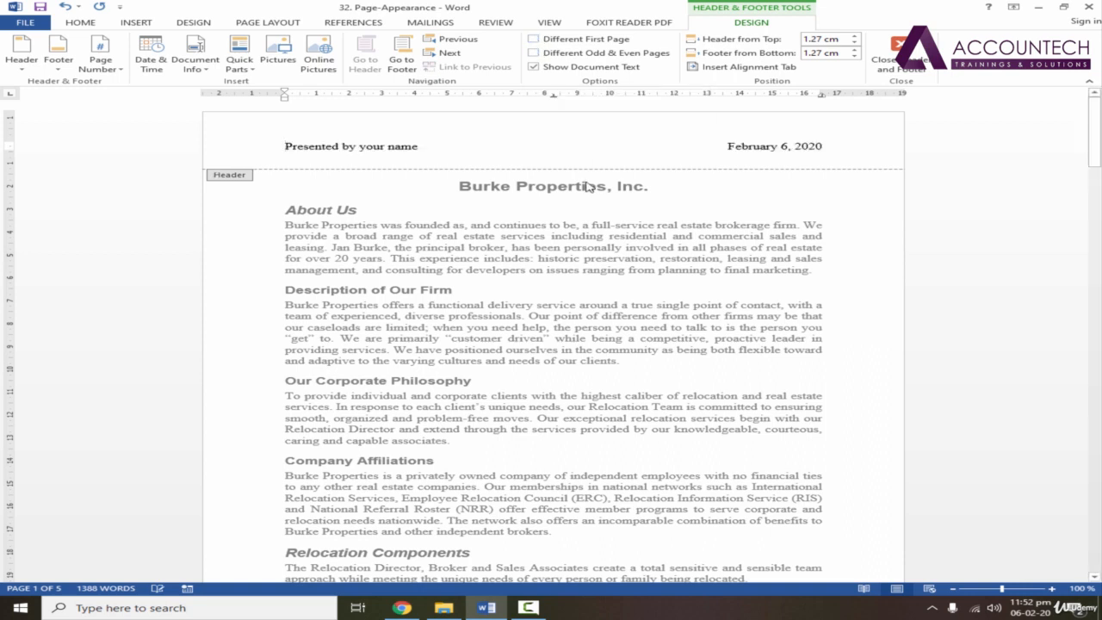
- Replace the header's name line and date with the text "Burke Properties"
{"action": "left_click_drag", "start_coordinate": [823, 147], "coordinate": [243, 153]}
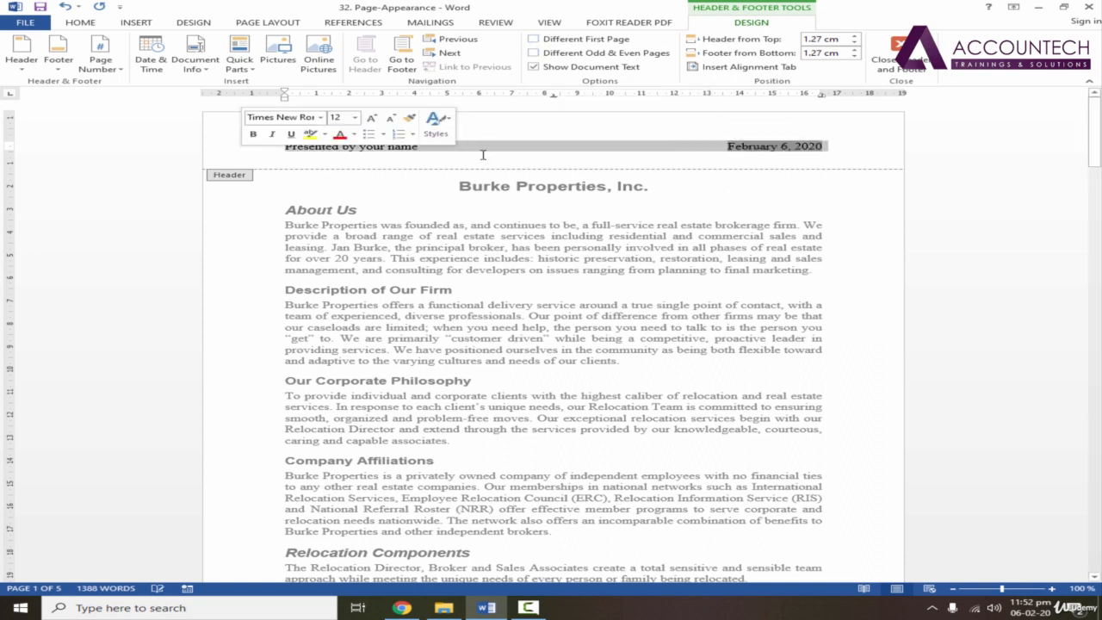
{"action": "key", "text": "Delete"}
{"action": "type", "text": "B"}
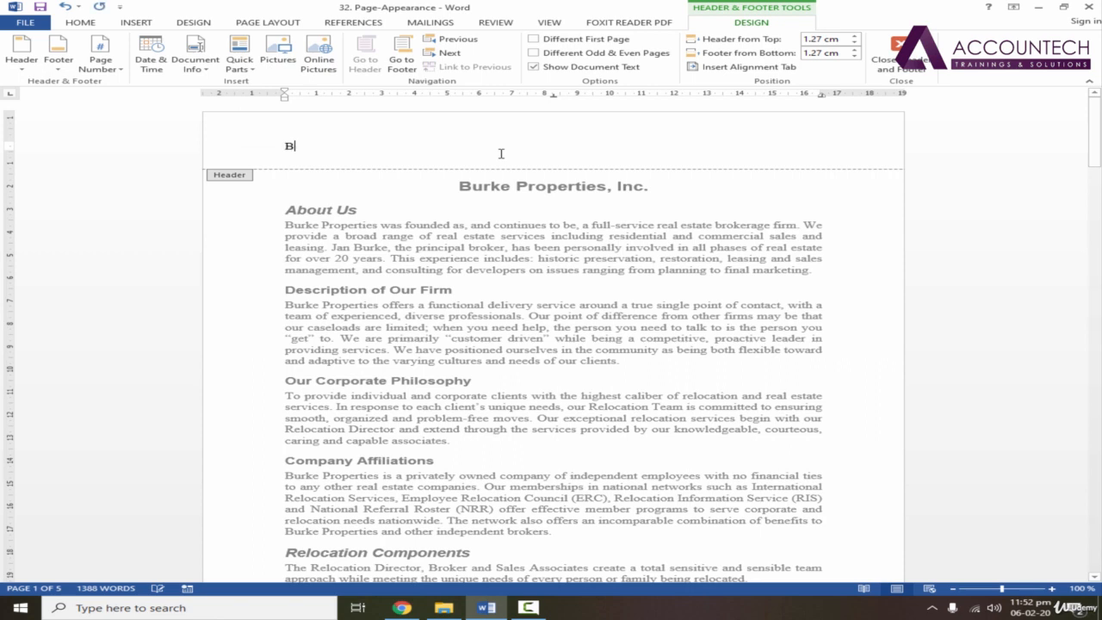
{"action": "type", "text": "urke Properties"}
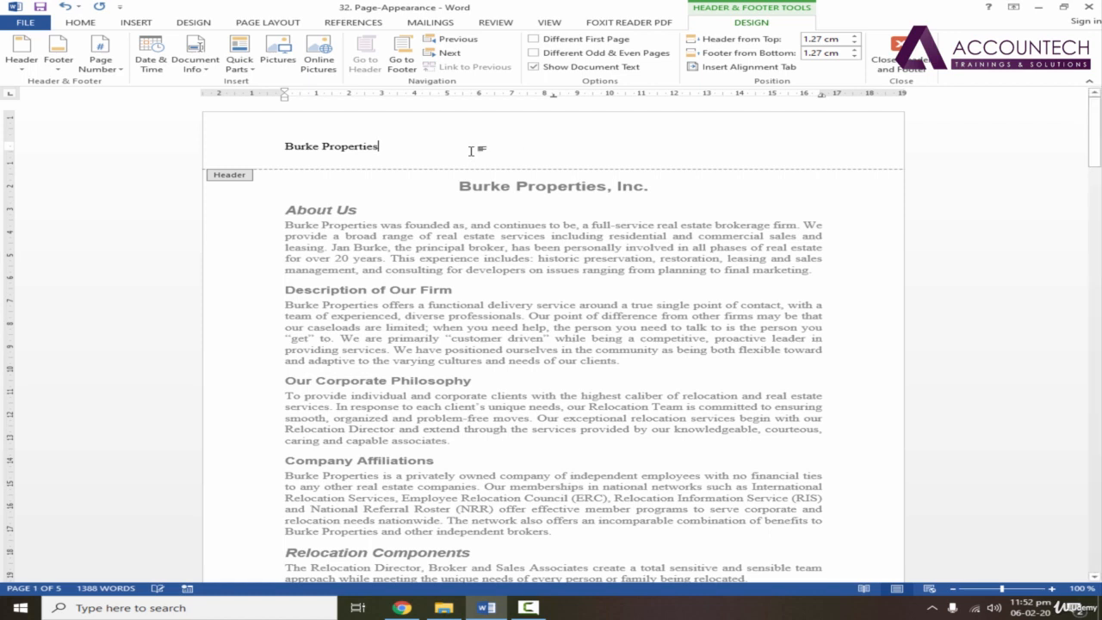
- Make the header text "Burke Properties" bold at 14 pt and close header editing
{"action": "left_click", "coordinate": [269, 148]}
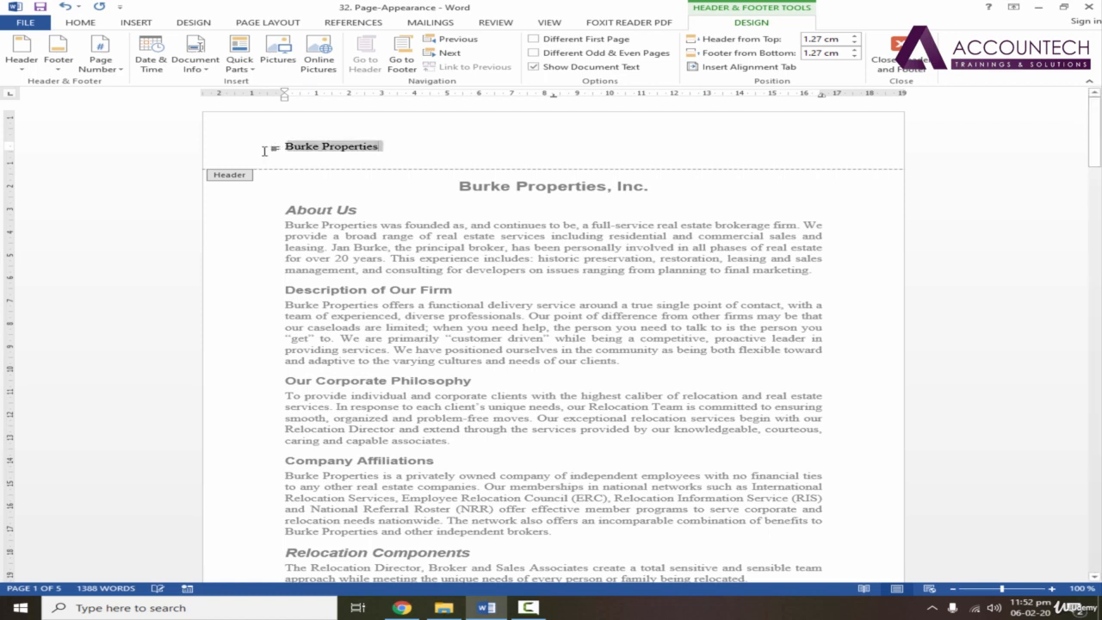
{"action": "left_click", "coordinate": [81, 23]}
{"action": "left_click", "coordinate": [250, 43]}
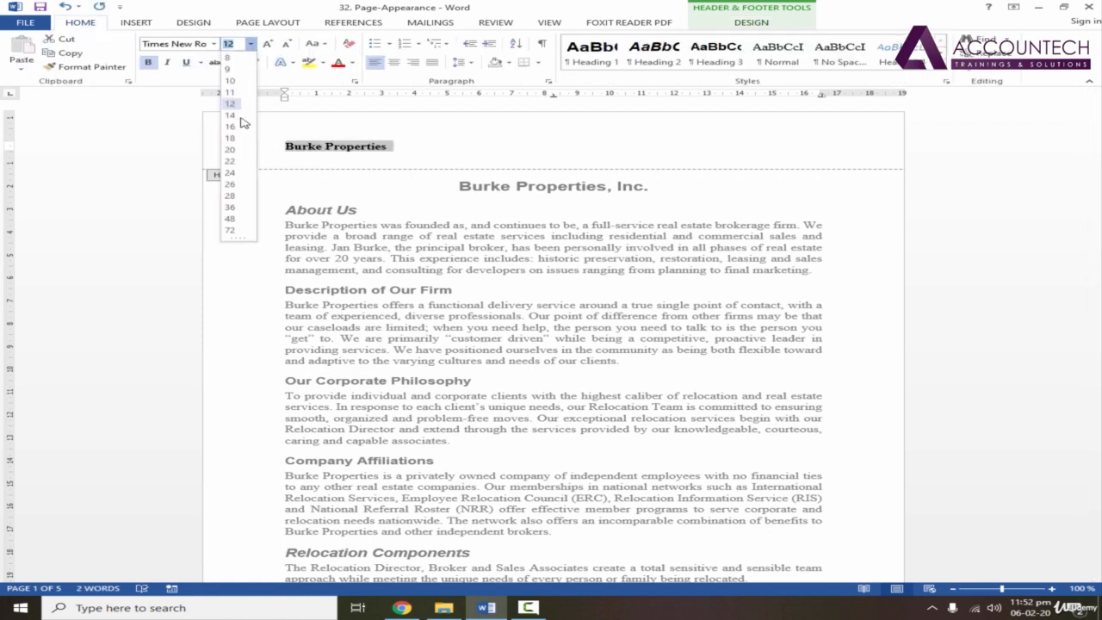
{"action": "left_click", "coordinate": [238, 119]}
{"action": "left_click", "coordinate": [752, 22]}
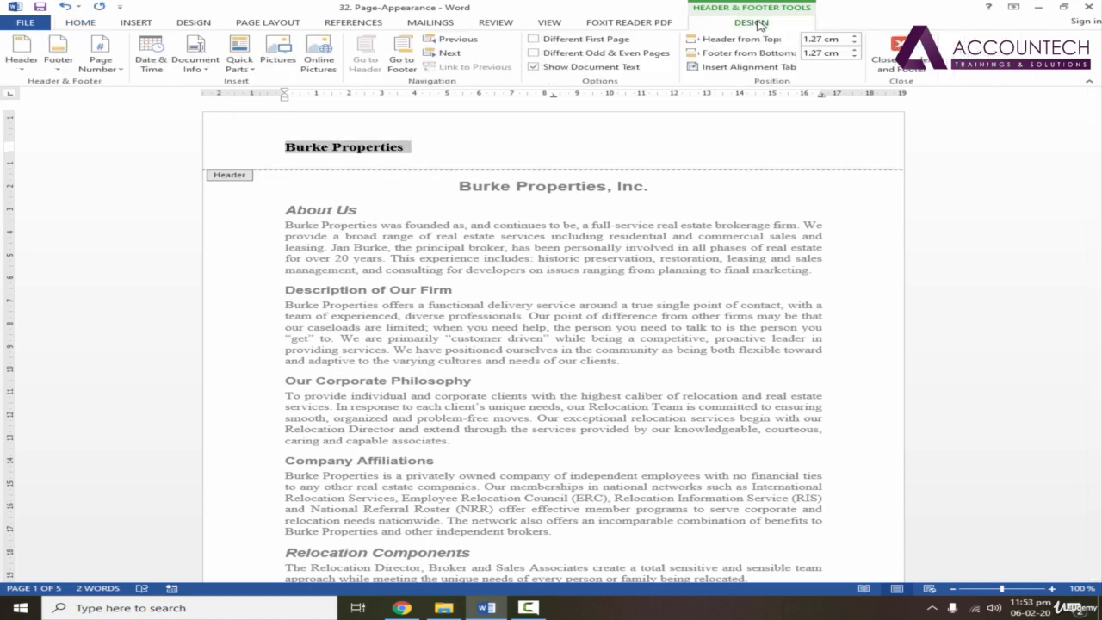
{"action": "left_click", "coordinate": [911, 65]}
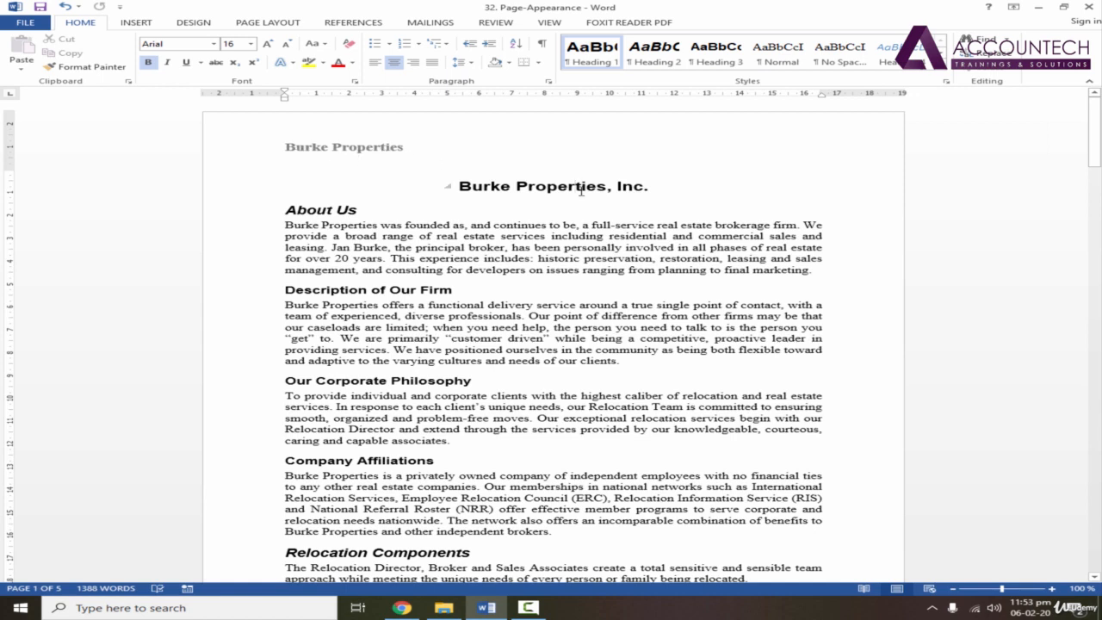
- Delete the title "Burke Properties, Inc." above the "About Us" heading
{"action": "left_click_drag", "start_coordinate": [650, 186], "coordinate": [459, 187]}
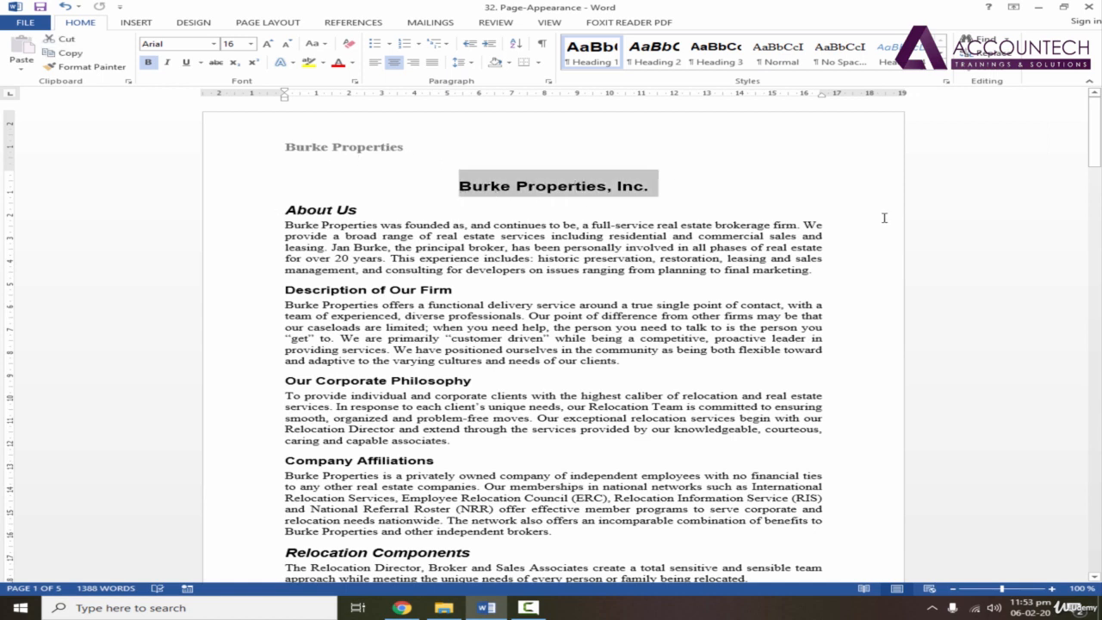
{"action": "key", "text": "Delete"}
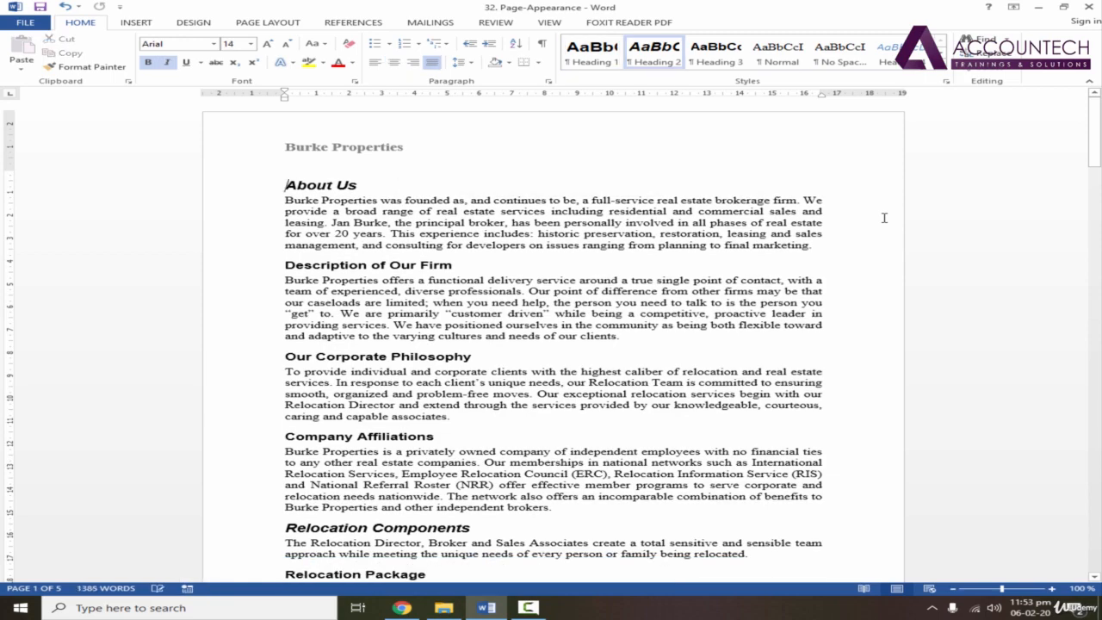
{"action": "left_click", "coordinate": [702, 261]}
- Insert a right-aligned date in the header after "Burke Properties", in the "February 6, 2020" format with automatic updating off
{"action": "left_click_drag", "start_coordinate": [1096, 166], "coordinate": [1095, 291]}
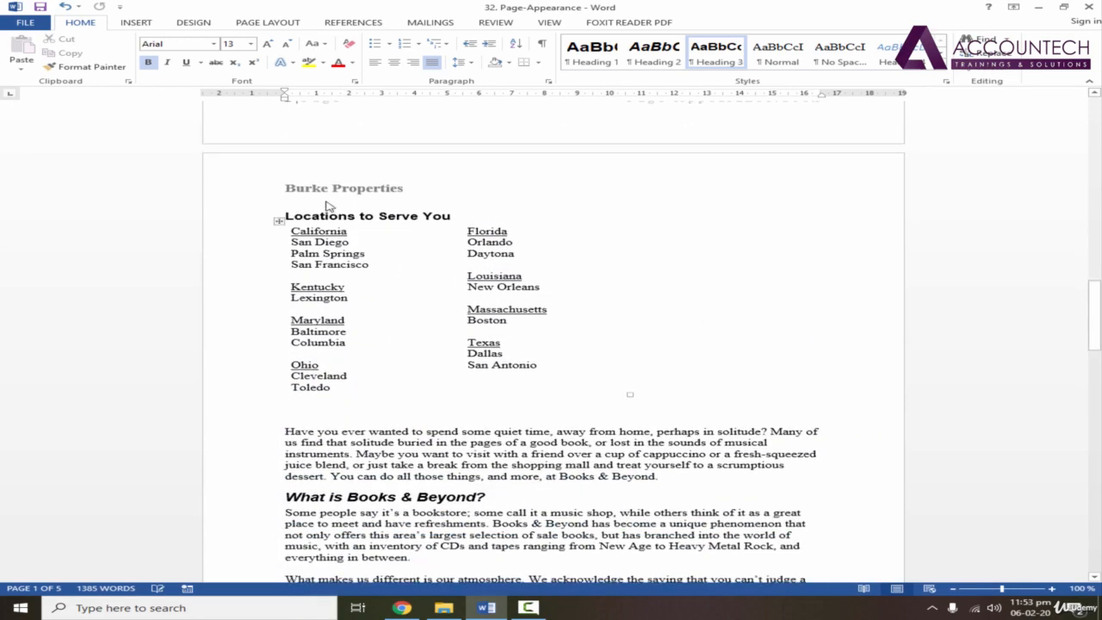
{"action": "left_click_drag", "start_coordinate": [1100, 335], "coordinate": [1100, 133]}
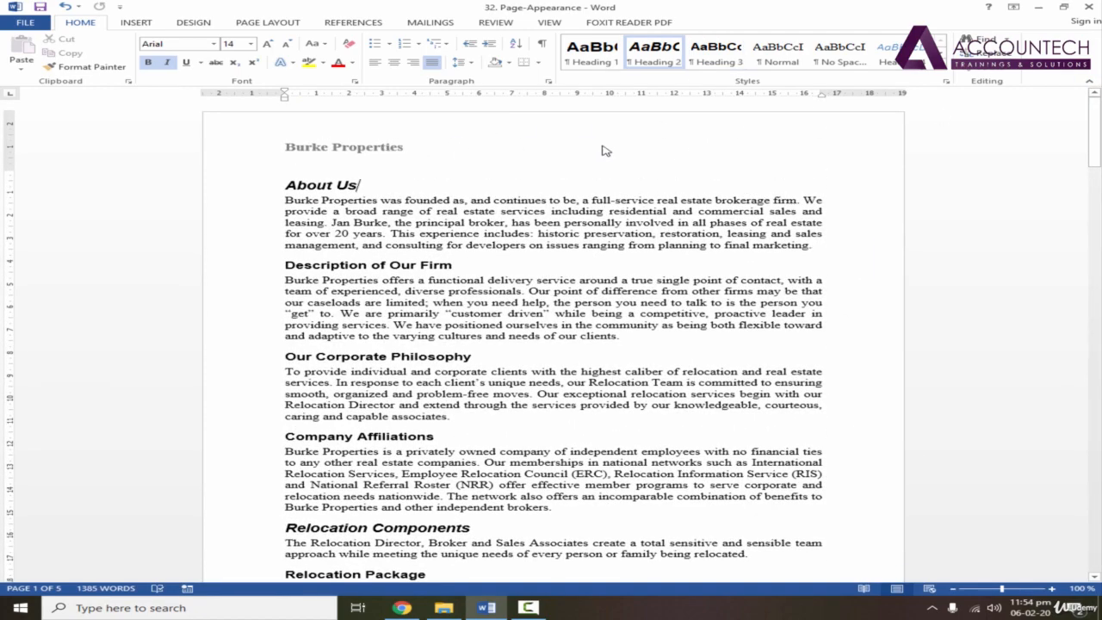
{"action": "double_click", "coordinate": [679, 146]}
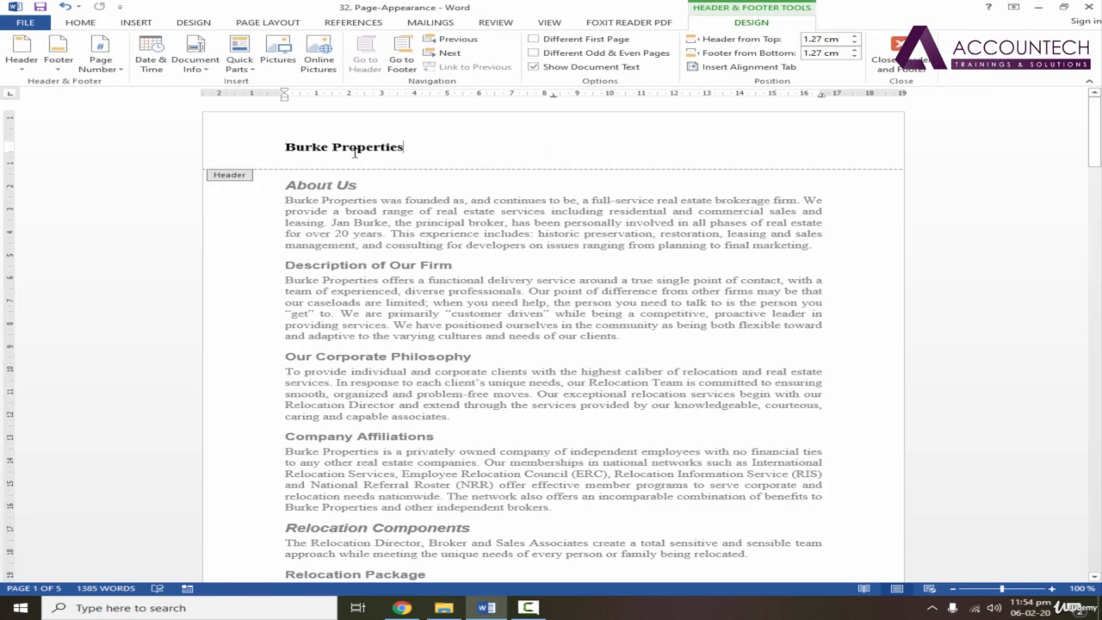
{"action": "key", "text": "End"}
{"action": "key", "text": "Tab"}
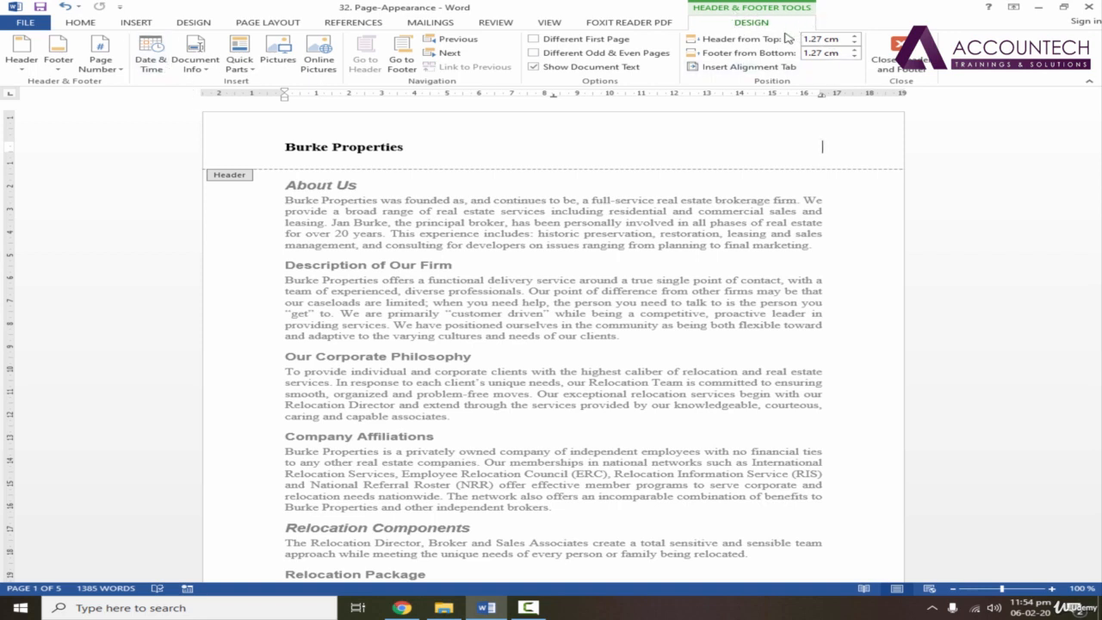
{"action": "left_click", "coordinate": [151, 53]}
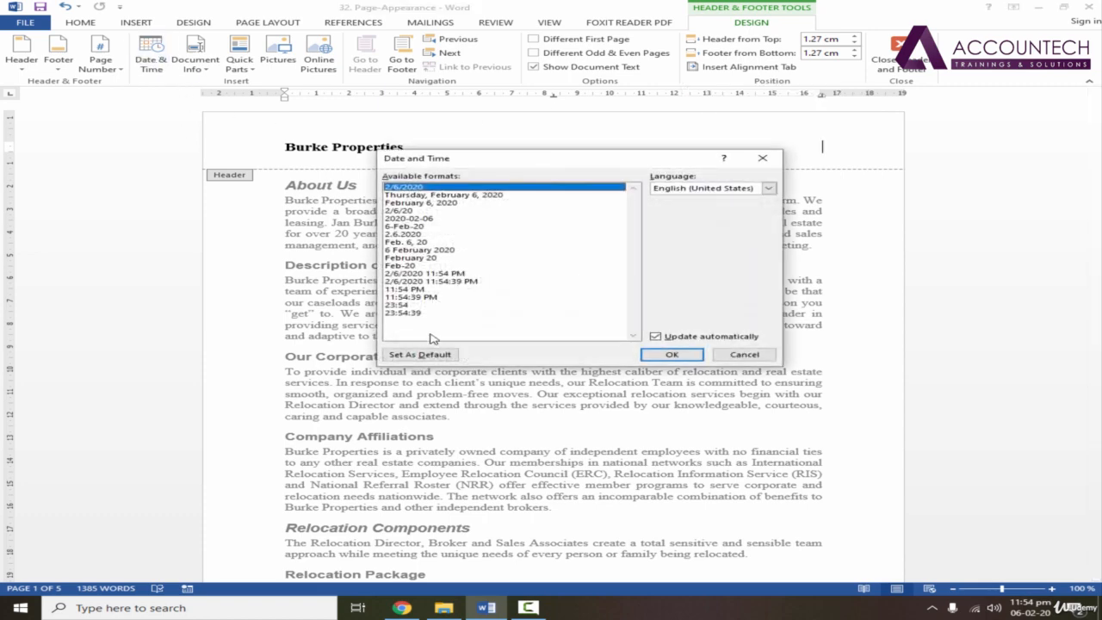
{"action": "left_click", "coordinate": [443, 195]}
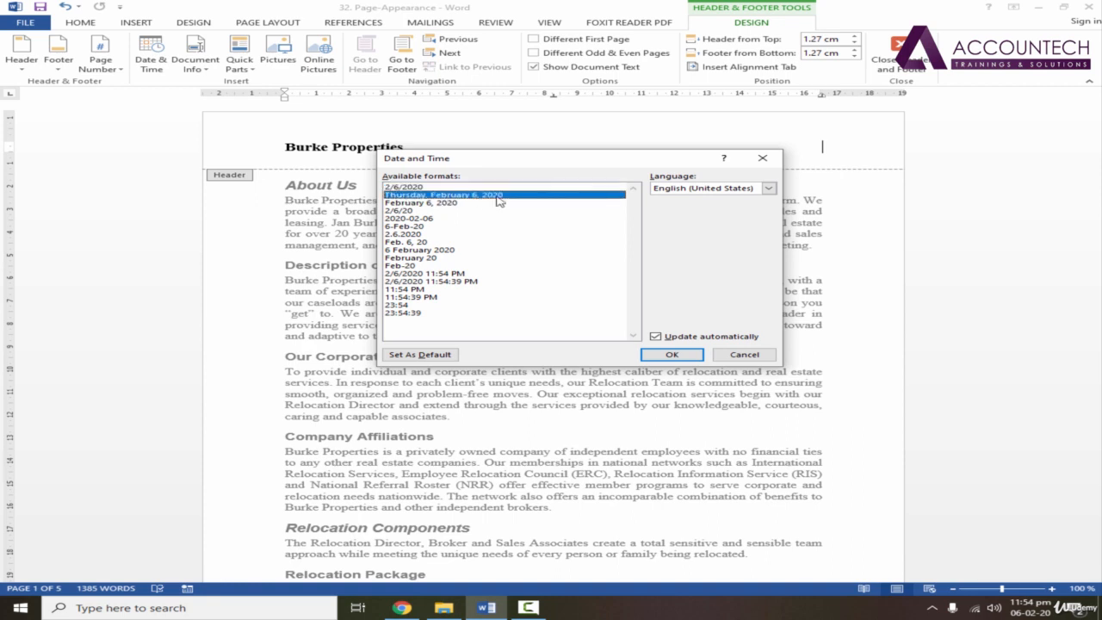
{"action": "left_click", "coordinate": [411, 203]}
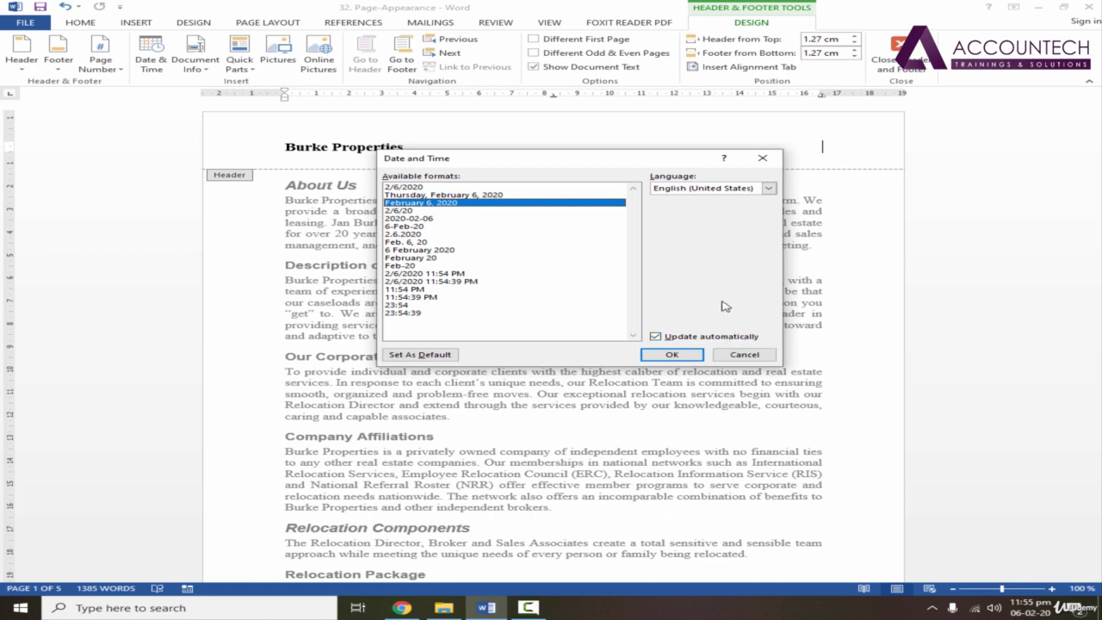
{"action": "left_click", "coordinate": [656, 337]}
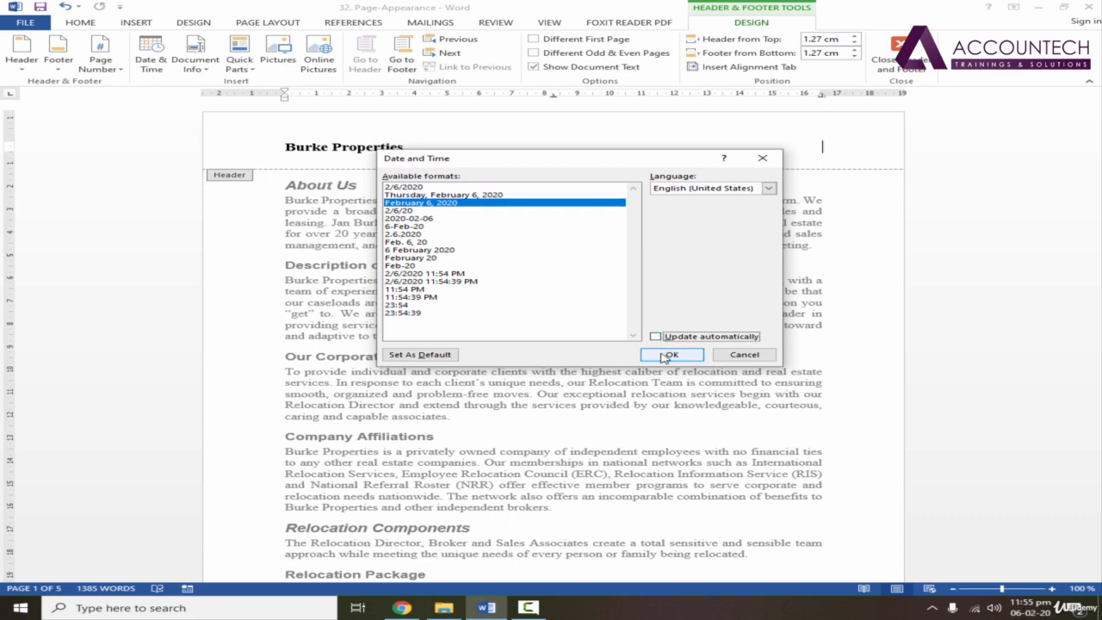
{"action": "left_click", "coordinate": [669, 355]}
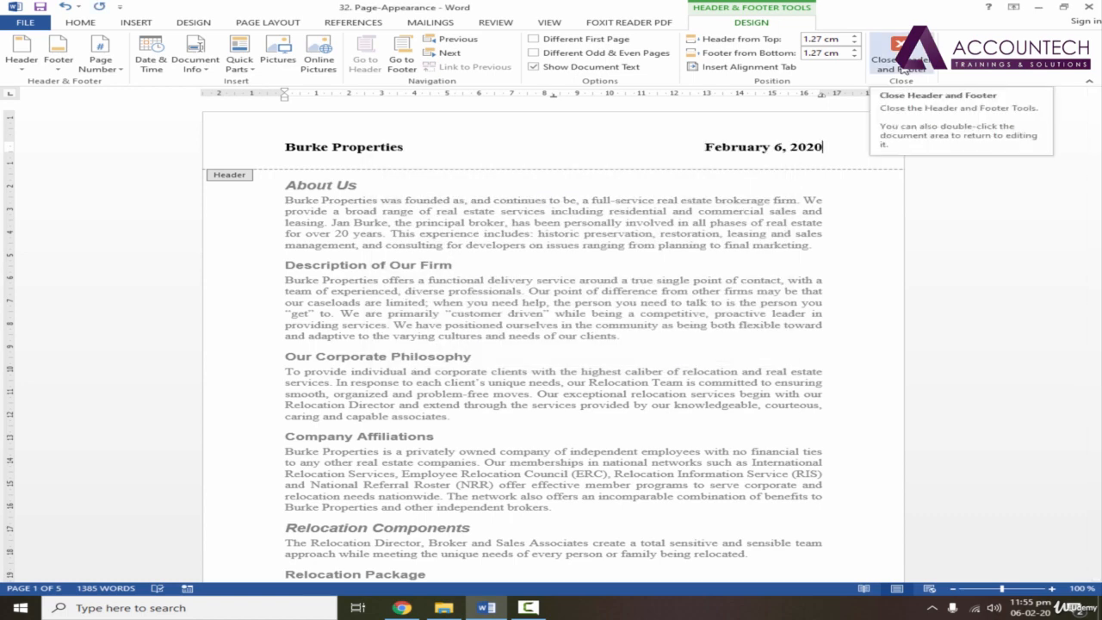
- Close header editing and check the finished header on the document's pages
{"action": "left_click", "coordinate": [901, 69]}
{"action": "mouse_move", "coordinate": [1095, 134]}
{"action": "left_mouse_down"}
{"action": "mouse_move", "coordinate": [1099, 422]}
{"action": "mouse_move", "coordinate": [1096, 129]}
{"action": "left_mouse_up"}
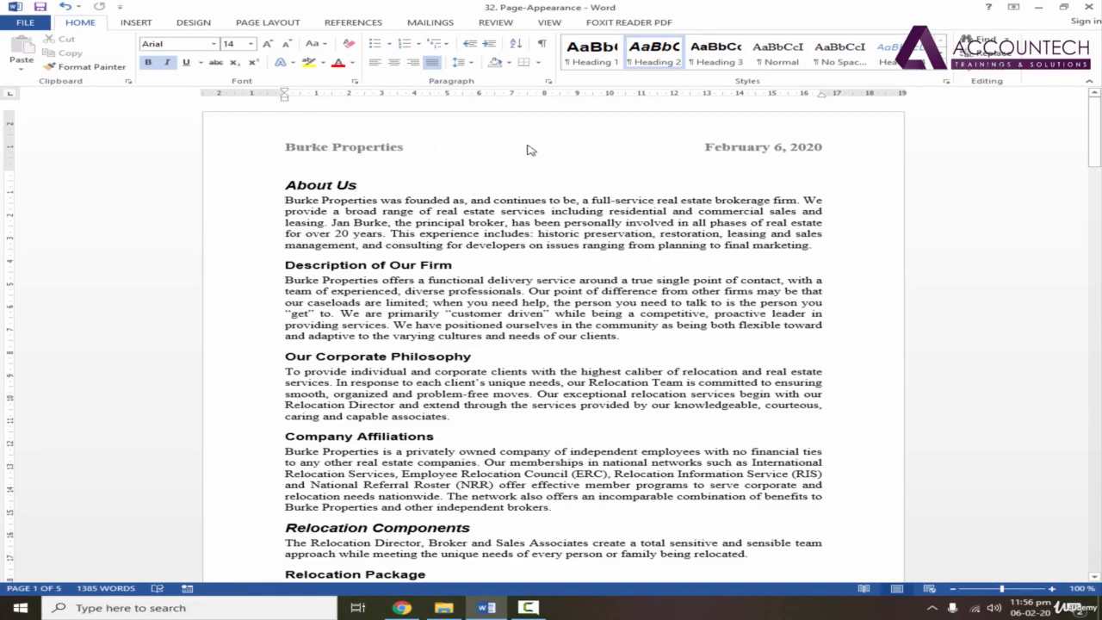
{"action": "mouse_move", "coordinate": [1096, 134]}
{"action": "left_mouse_down"}
{"action": "mouse_move", "coordinate": [1100, 258]}
{"action": "mouse_move", "coordinate": [1098, 143]}
{"action": "left_mouse_up"}
- Turn on Different First Page for the header, delete "Burke Properties" from the first page header, and close header editing
{"action": "double_click", "coordinate": [639, 141]}
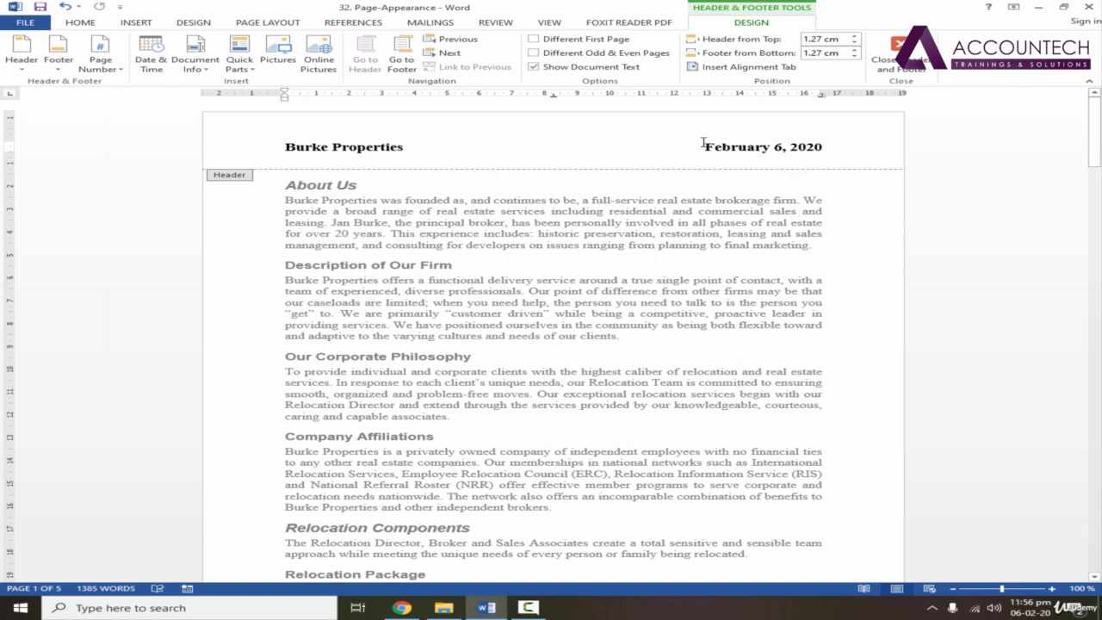
{"action": "left_click", "coordinate": [535, 40]}
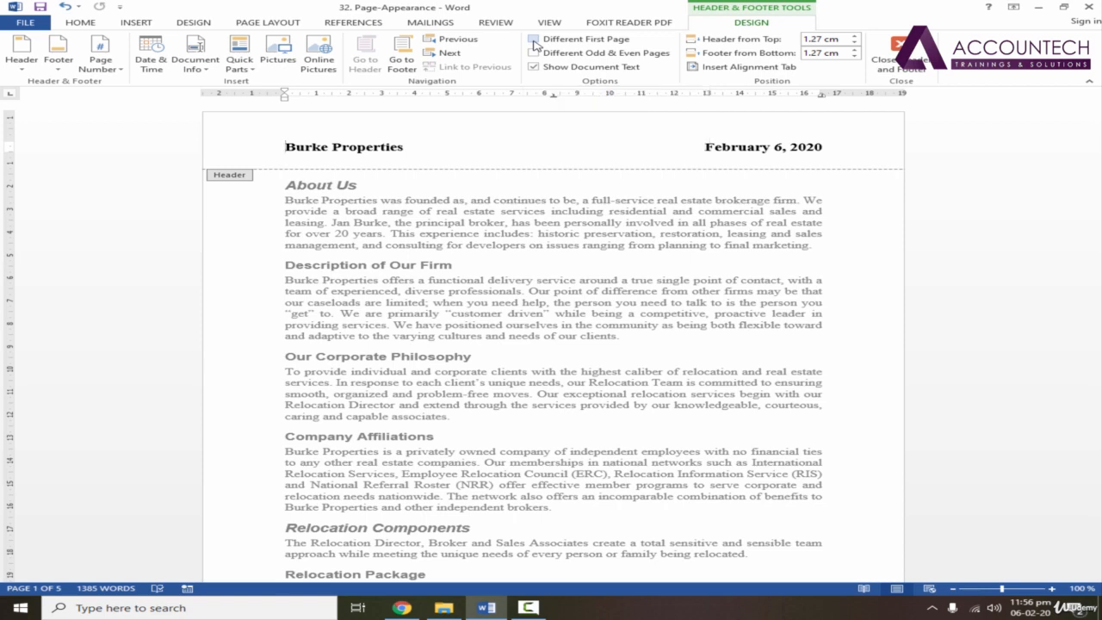
{"action": "left_click", "coordinate": [407, 158]}
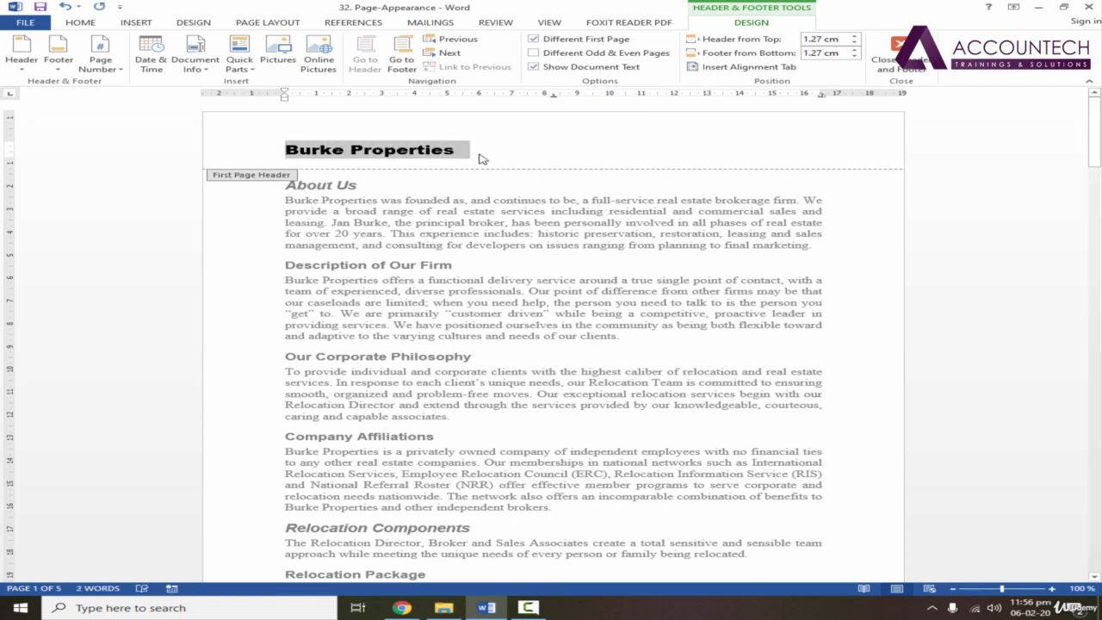
{"action": "key", "text": "Delete"}
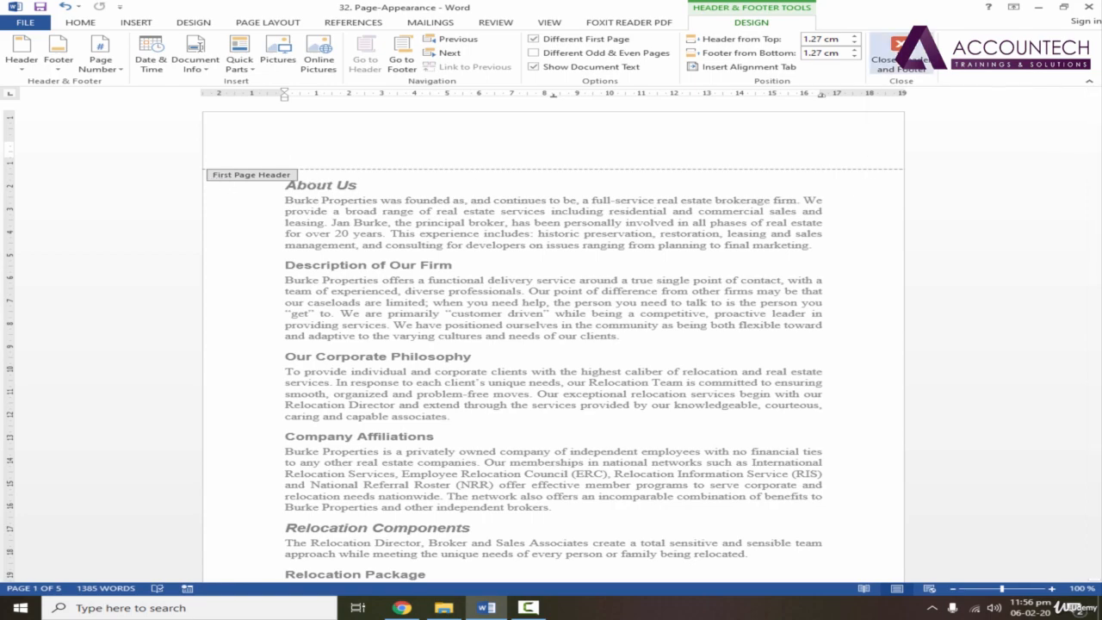
{"action": "left_click", "coordinate": [887, 54]}
{"action": "mouse_move", "coordinate": [1097, 140]}
{"action": "left_mouse_down"}
{"action": "mouse_move", "coordinate": [1098, 363]}
{"action": "mouse_move", "coordinate": [1097, 159]}
{"action": "left_mouse_up"}
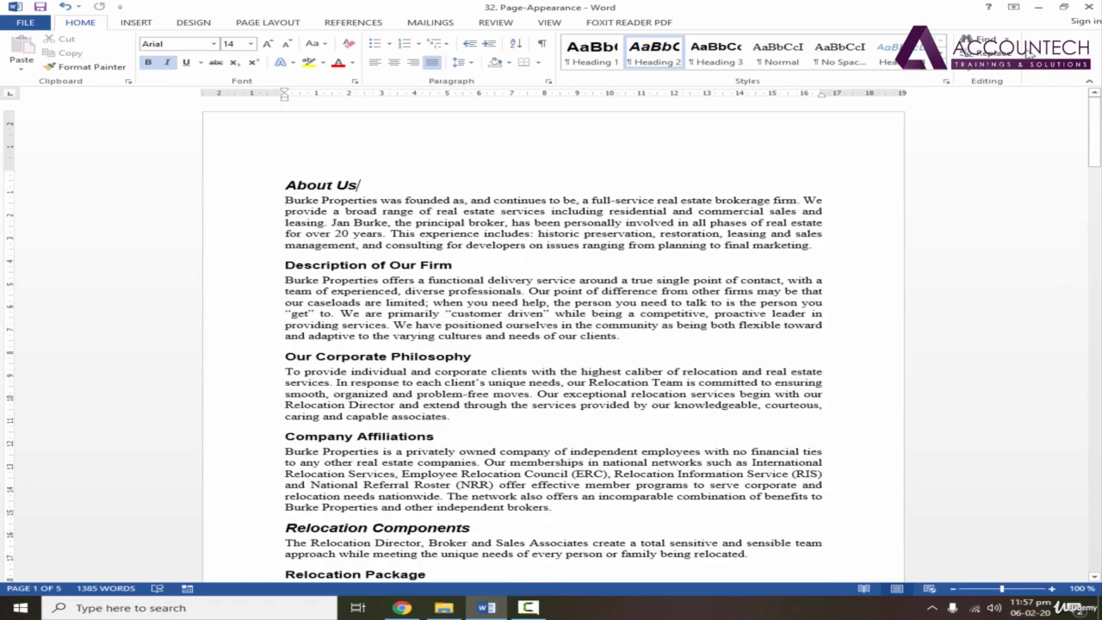
- Insert the picture "Accountech Transparent logo" from Local Disk (E:) into the first page header
{"action": "double_click", "coordinate": [601, 128]}
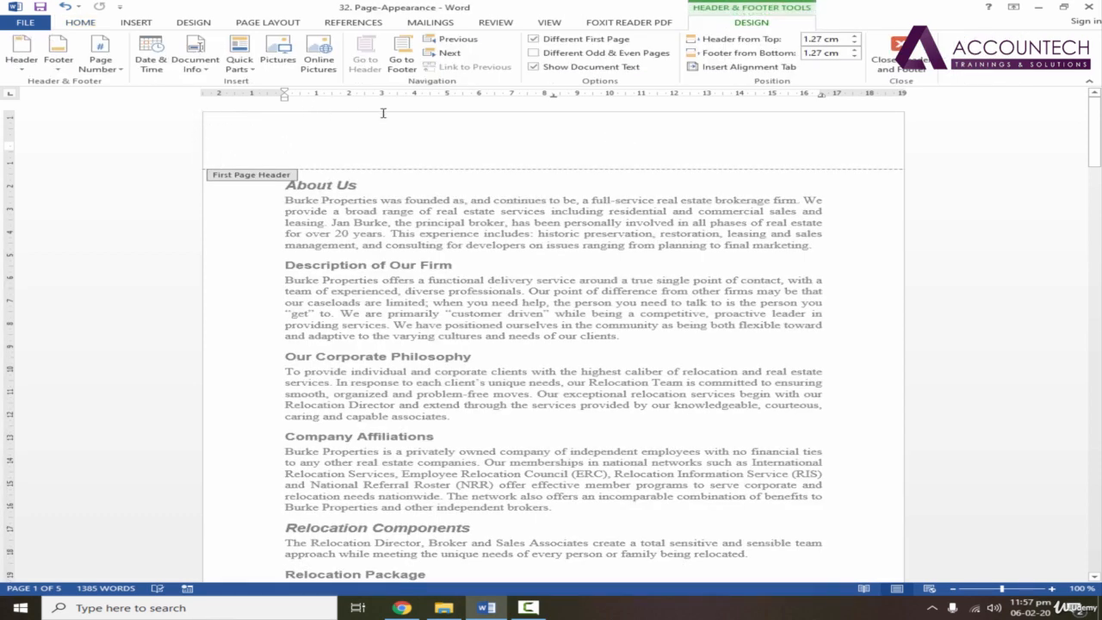
{"action": "left_click", "coordinate": [277, 62]}
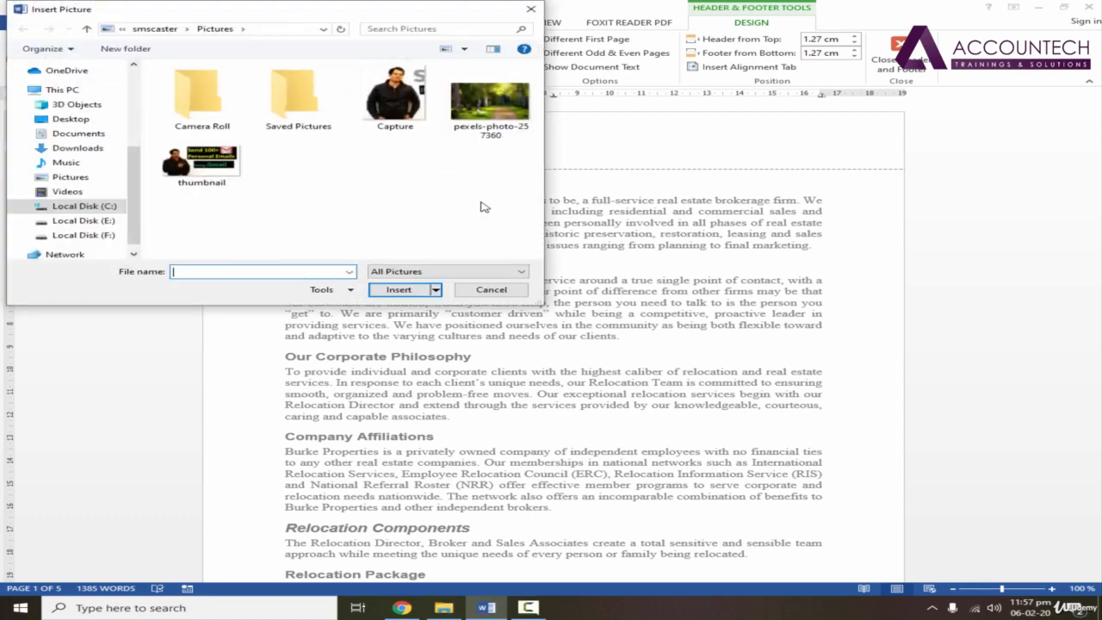
{"action": "left_click", "coordinate": [101, 221]}
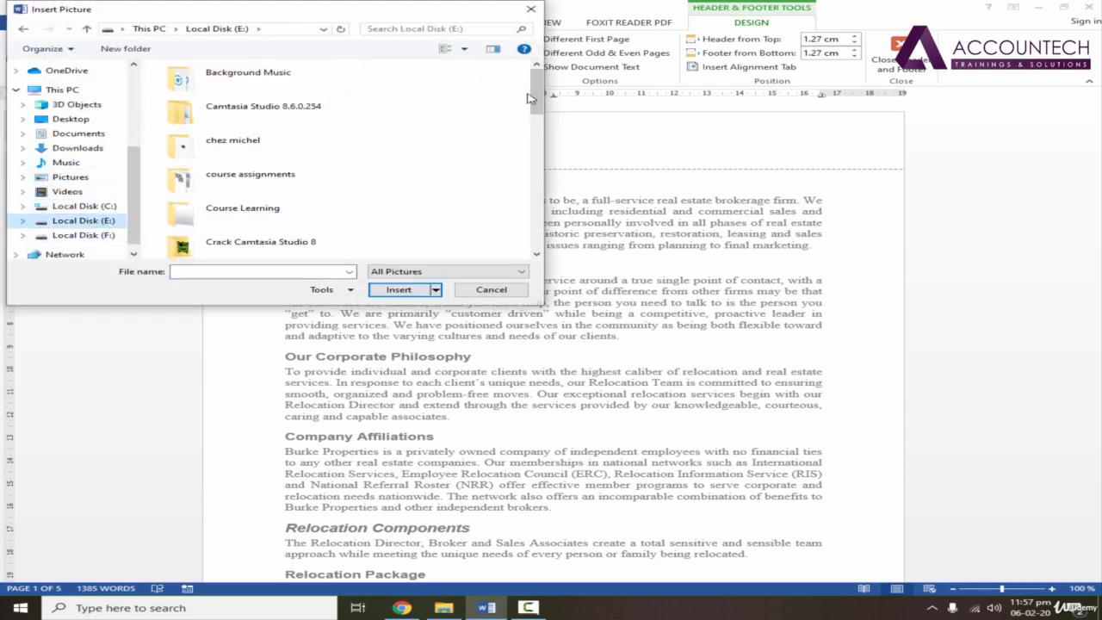
{"action": "scroll", "coordinate": [531, 107], "scroll_direction": "down", "scroll_amount": 10}
{"action": "left_click", "coordinate": [258, 237]}
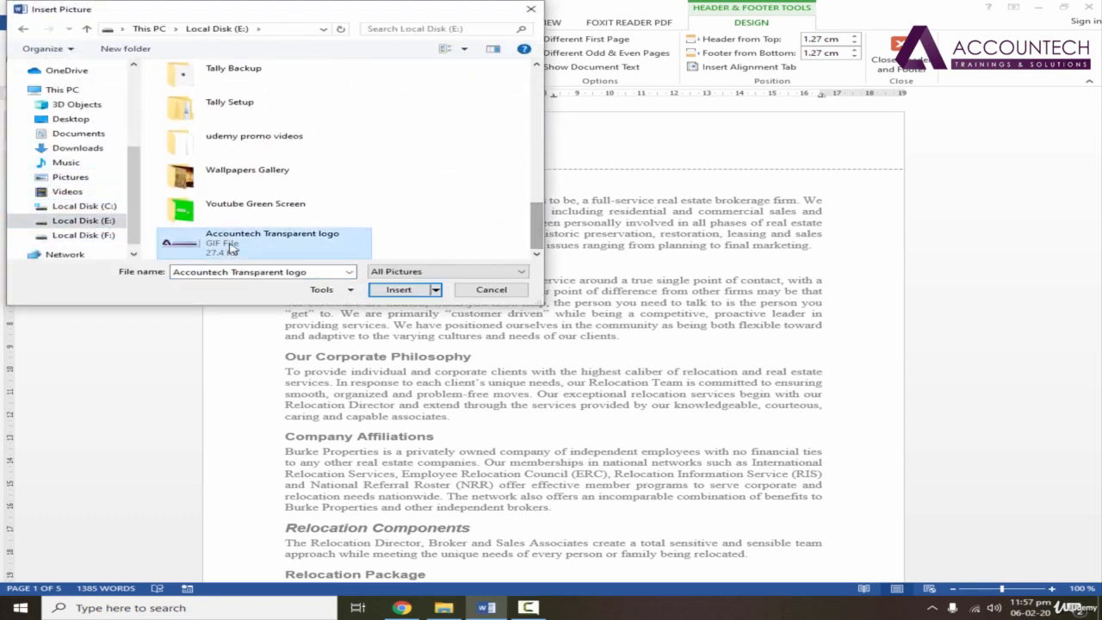
{"action": "left_click", "coordinate": [392, 292]}
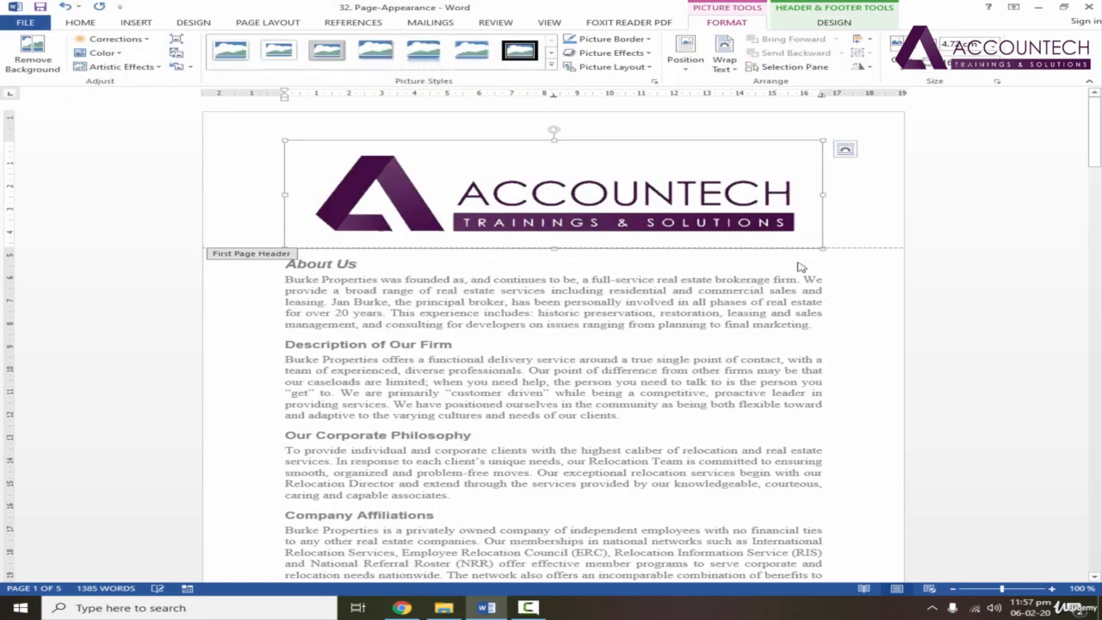
- Set the logo's text wrapping to Tight, shrink it to about 2.3 cm high to fit within the header, and close header editing
{"action": "left_click_drag", "start_coordinate": [825, 247], "coordinate": [570, 195]}
{"action": "left_click", "coordinate": [724, 60]}
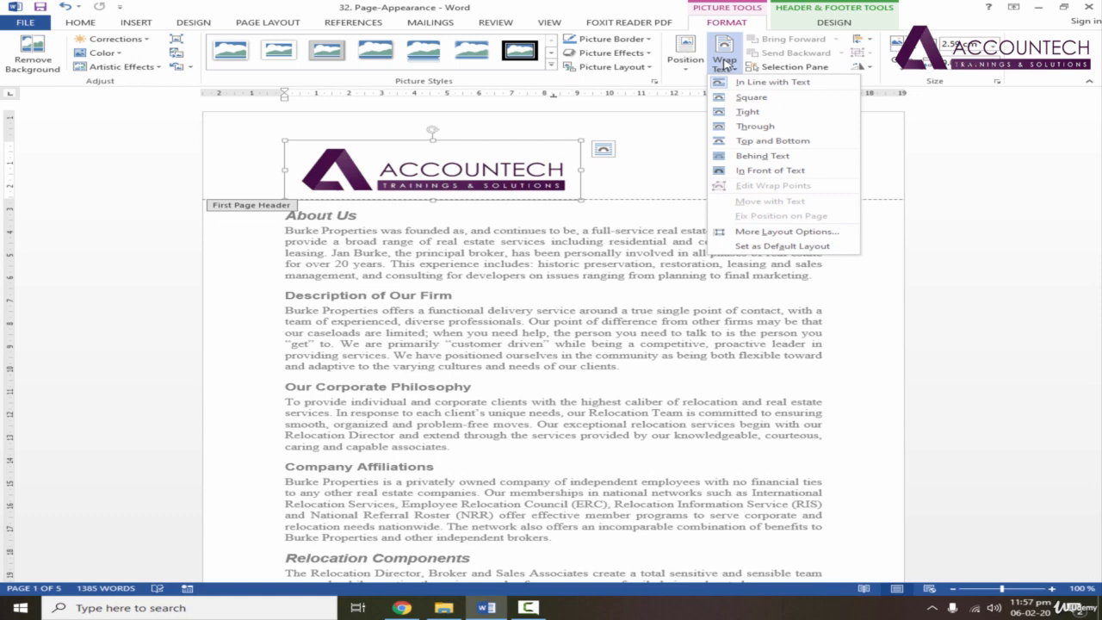
{"action": "left_click", "coordinate": [745, 112]}
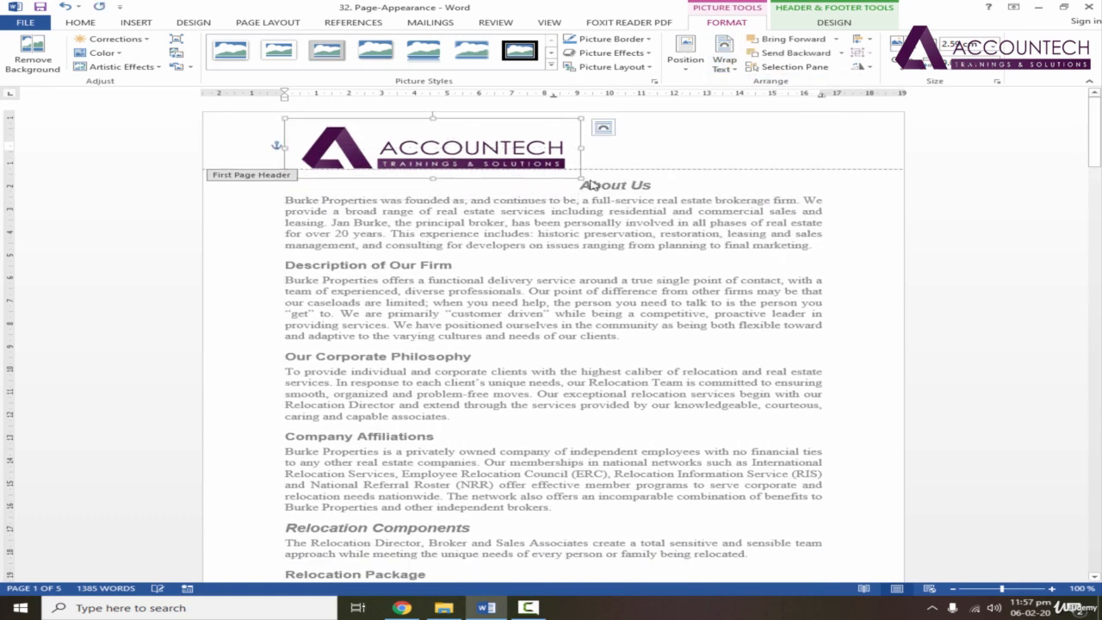
{"action": "left_click_drag", "start_coordinate": [571, 177], "coordinate": [450, 153]}
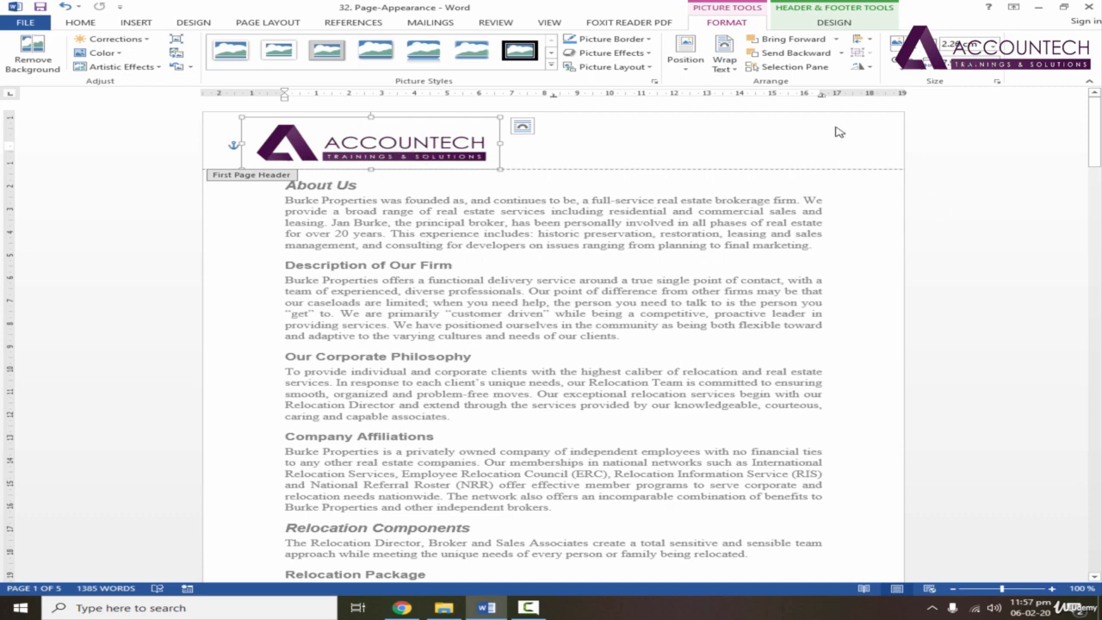
{"action": "left_click", "coordinate": [835, 22]}
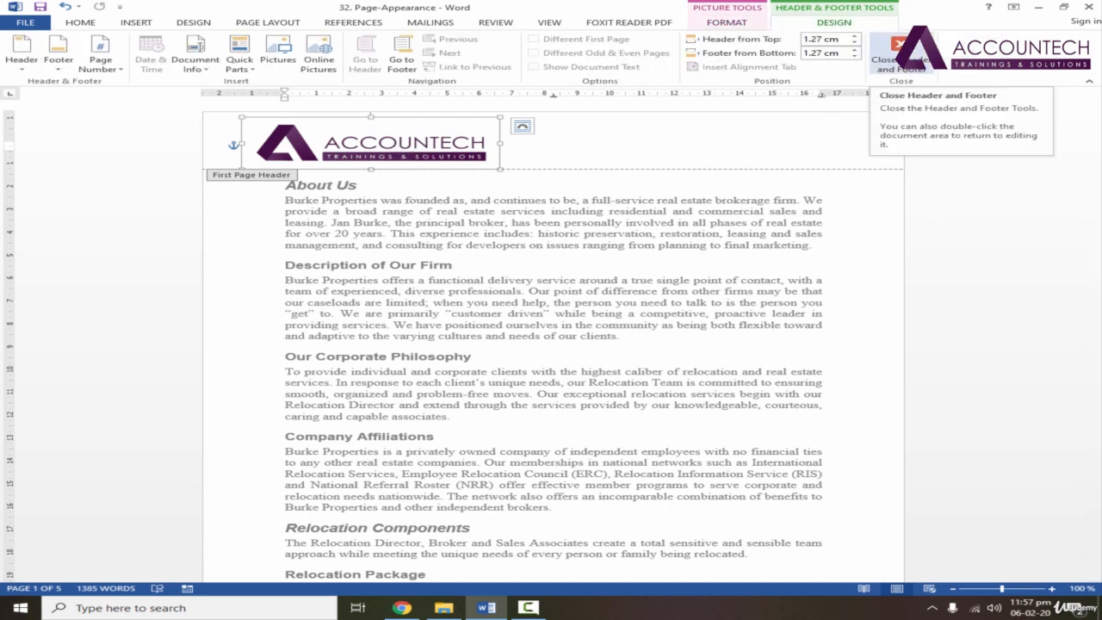
{"action": "left_click", "coordinate": [898, 53]}
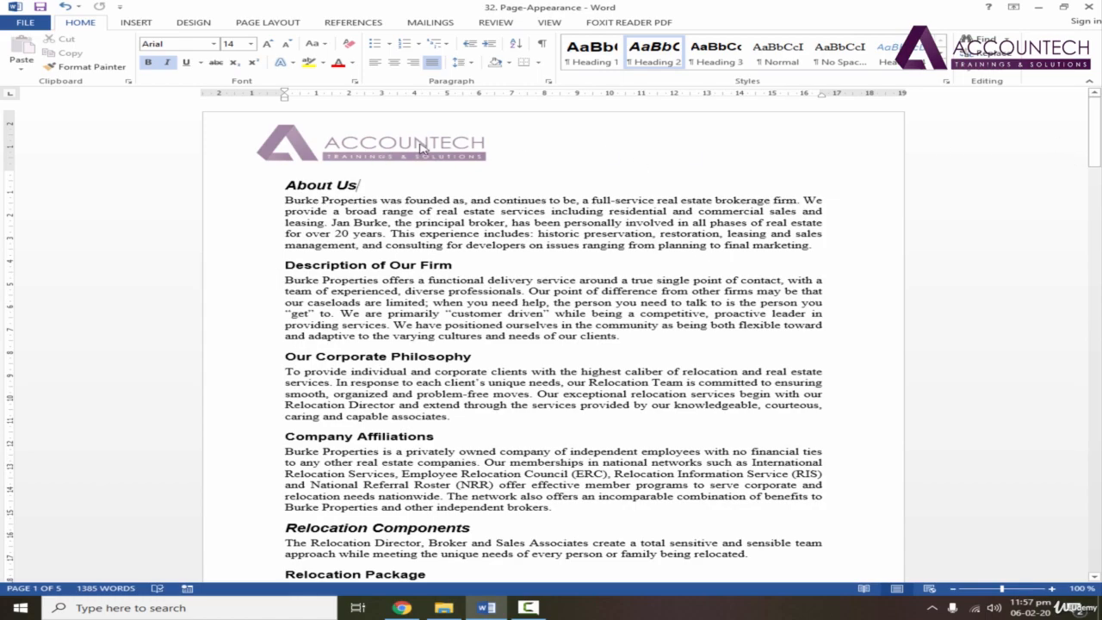
{"action": "mouse_move", "coordinate": [1100, 129]}
{"action": "left_mouse_down"}
{"action": "mouse_move", "coordinate": [1101, 422]}
{"action": "mouse_move", "coordinate": [1100, 129]}
{"action": "left_mouse_up"}
- Try turning off Different First Page for the header and select the whole name and date line
{"action": "double_click", "coordinate": [569, 146]}
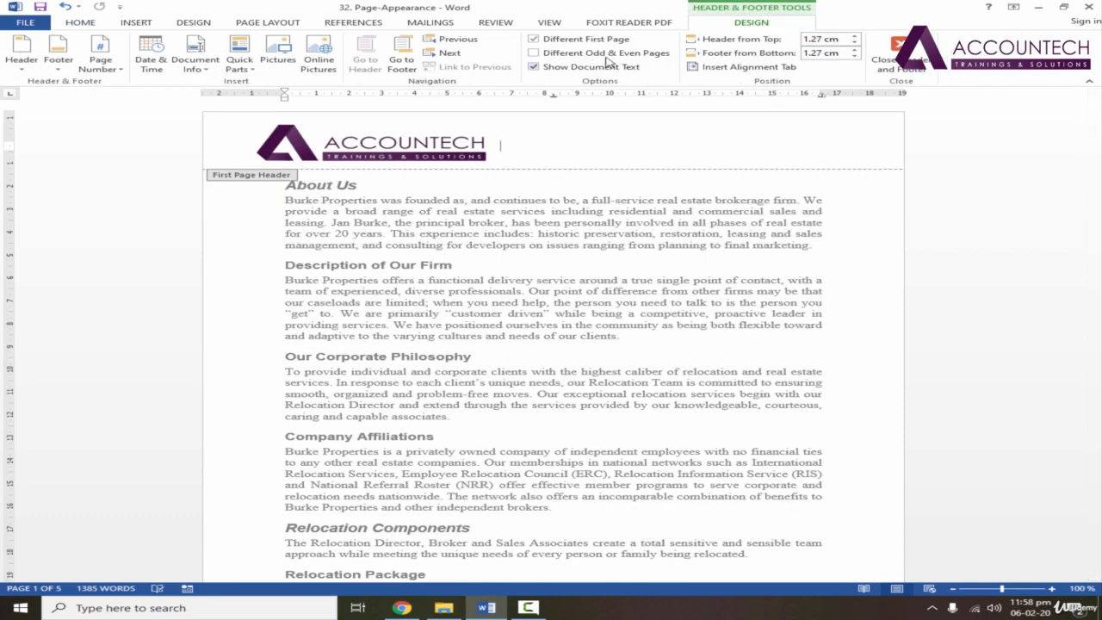
{"action": "left_click", "coordinate": [539, 41]}
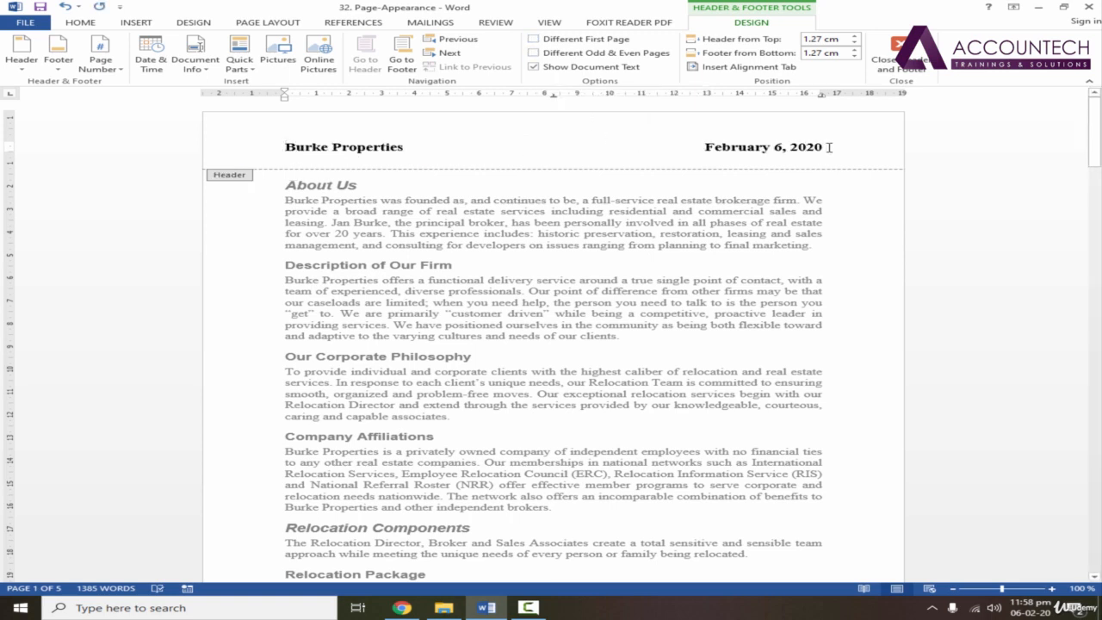
{"action": "left_click_drag", "start_coordinate": [828, 148], "coordinate": [285, 147]}
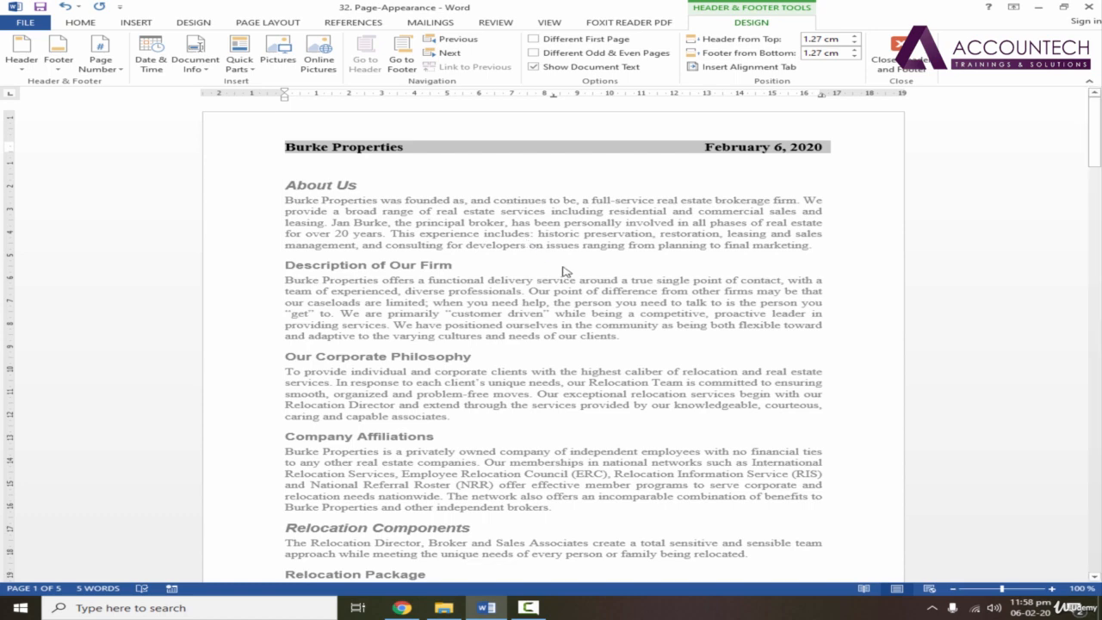
{"action": "double_click", "coordinate": [756, 268]}
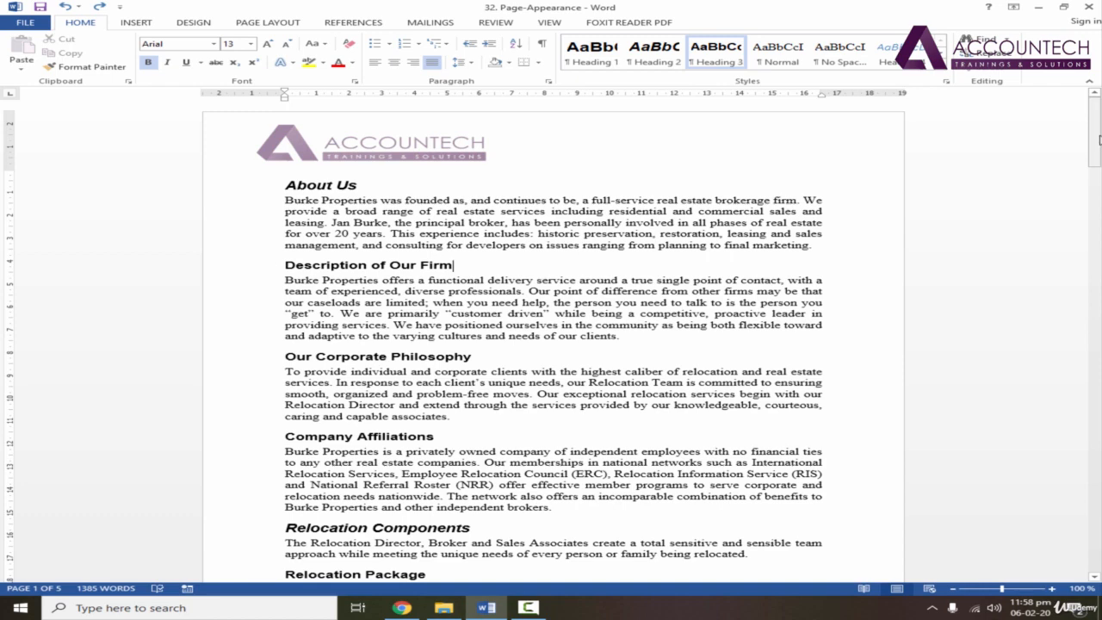
- Turn off Different First Page from page 1's footer and delete the footer line with the page number and file name
{"action": "left_click_drag", "start_coordinate": [1100, 138], "coordinate": [1100, 201]}
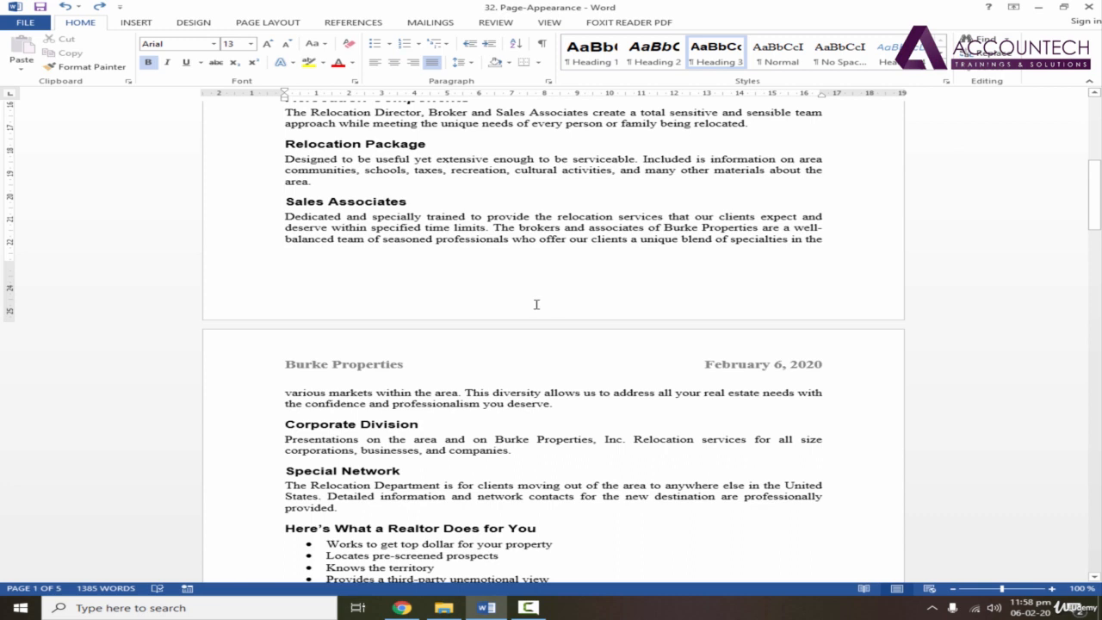
{"action": "double_click", "coordinate": [537, 304]}
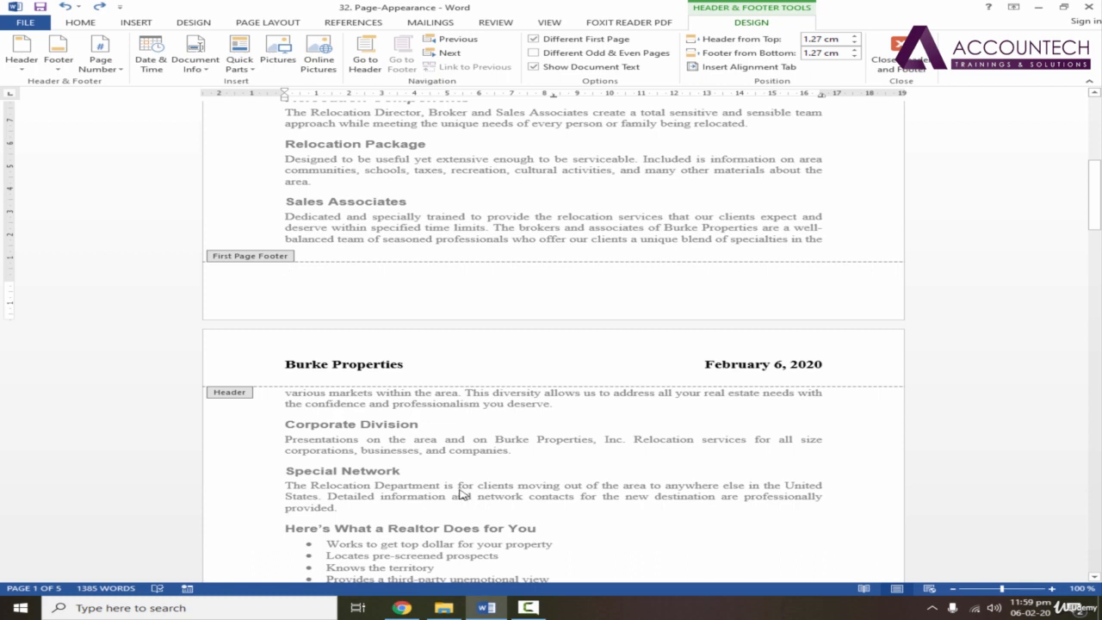
{"action": "left_click", "coordinate": [534, 39]}
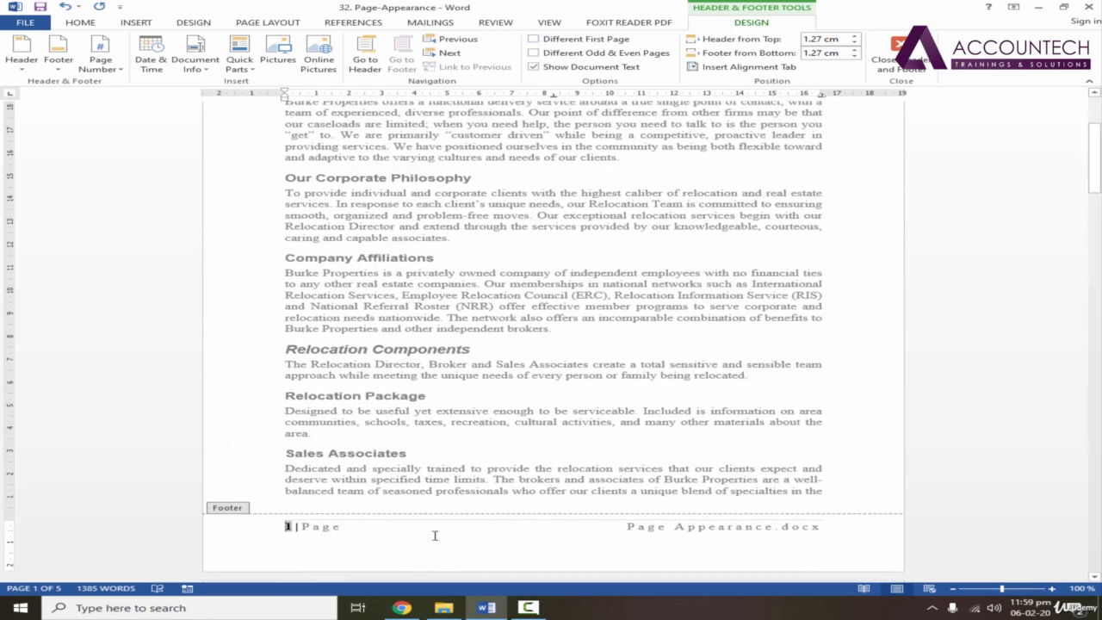
{"action": "left_click", "coordinate": [264, 534]}
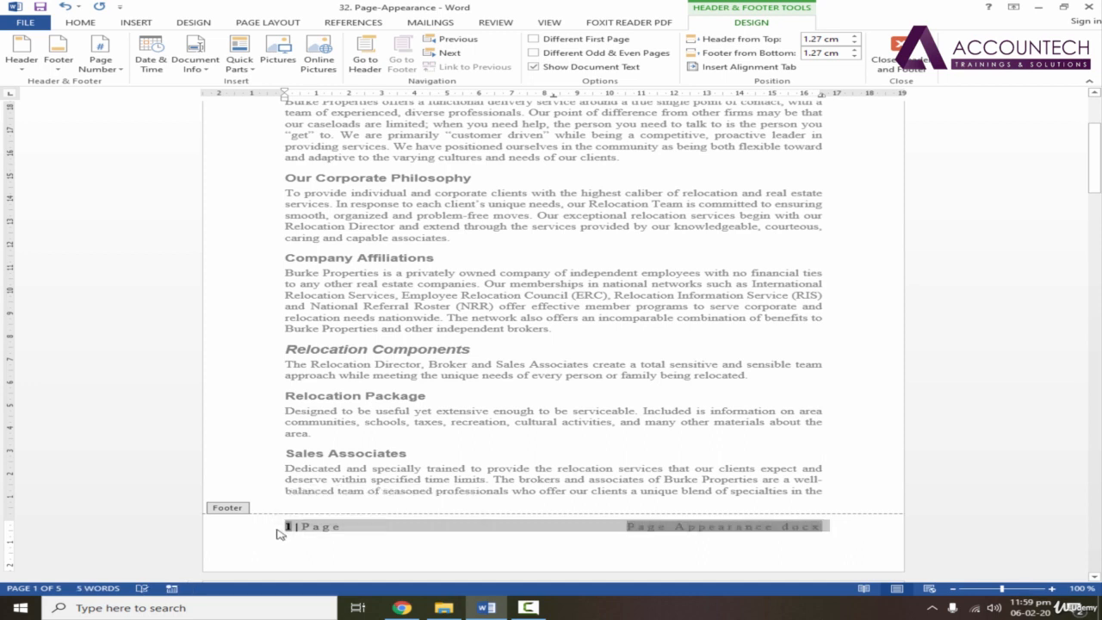
{"action": "key", "text": "Delete"}
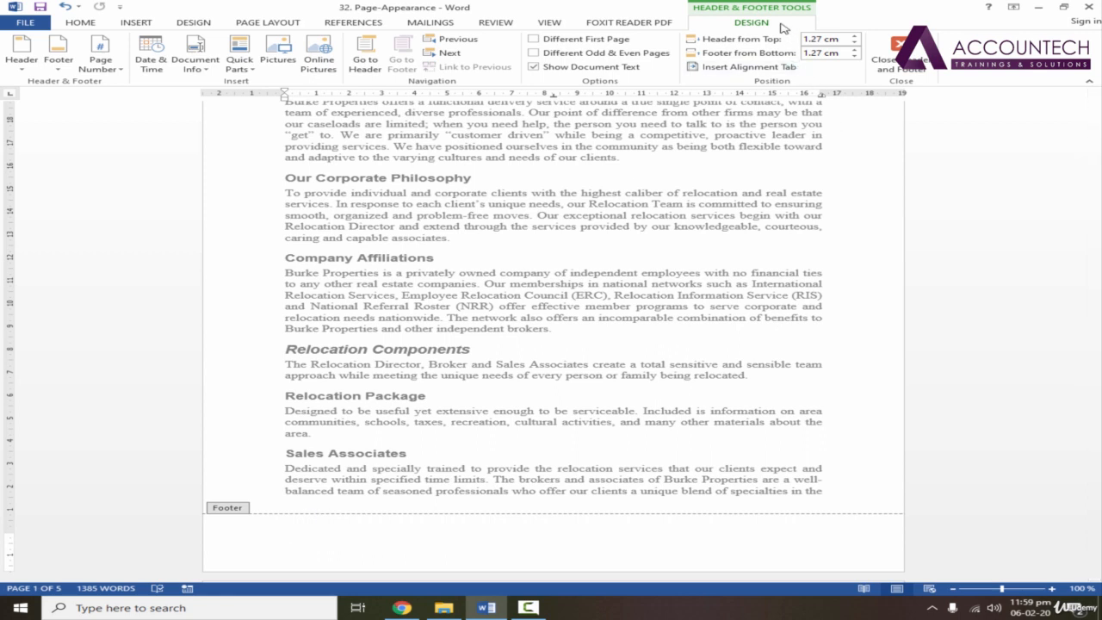
- Insert a centred "Page X of Y" page number at the bottom of the page in the Bold Numbers 2 style
{"action": "left_click", "coordinate": [120, 69]}
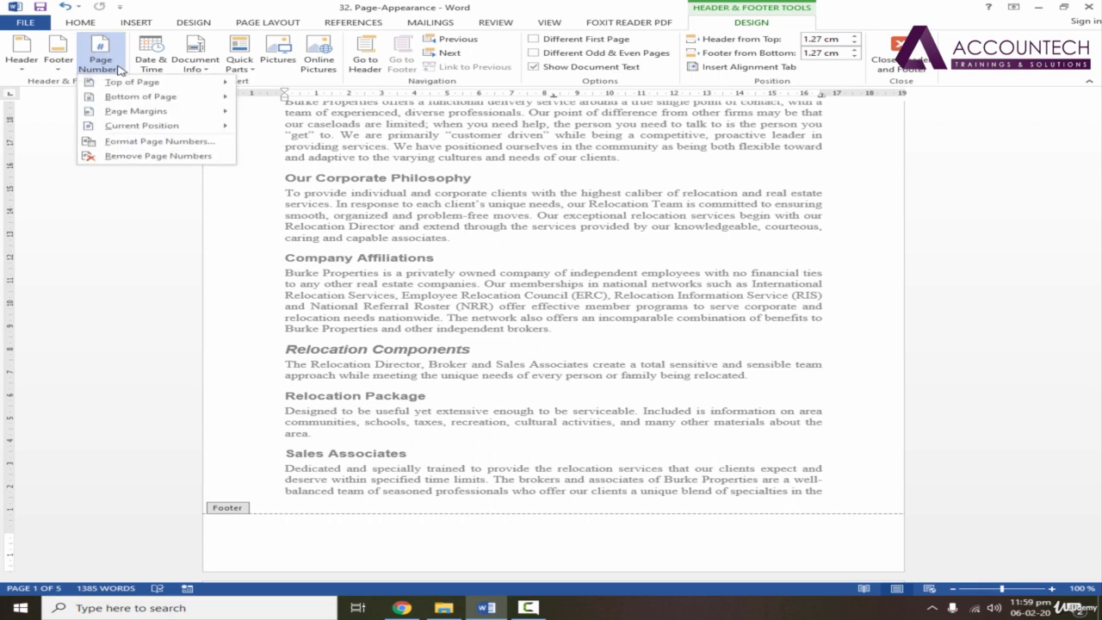
{"action": "mouse_move", "coordinate": [124, 97]}
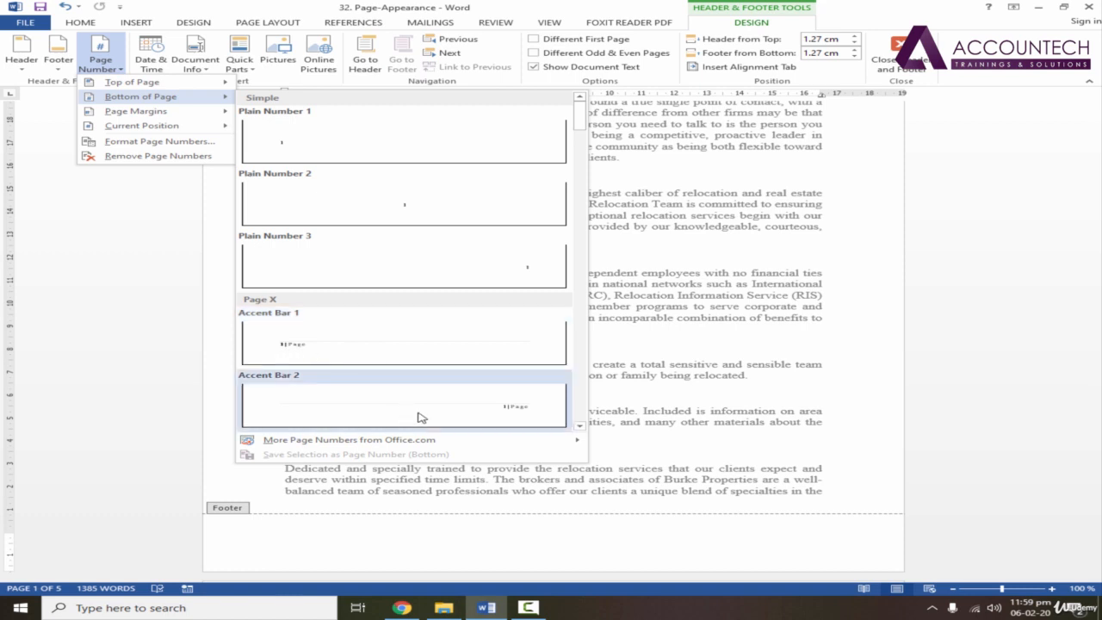
{"action": "left_click", "coordinate": [579, 426]}
{"action": "left_click", "coordinate": [579, 425]}
{"action": "left_click", "coordinate": [580, 427]}
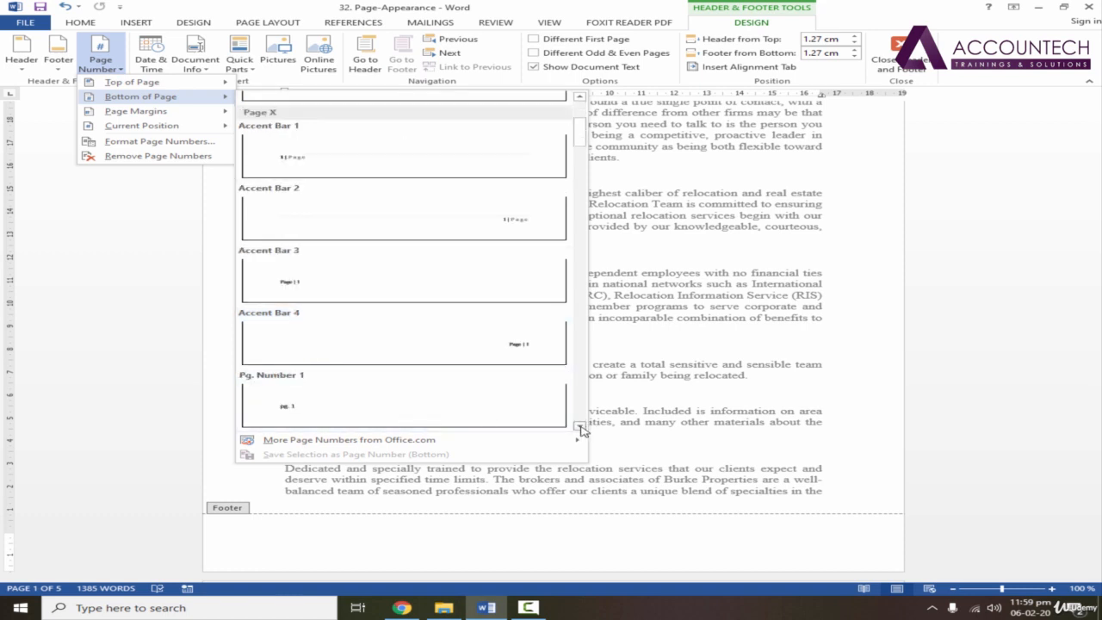
{"action": "left_click", "coordinate": [581, 427]}
{"action": "left_click", "coordinate": [580, 427]}
{"action": "left_click", "coordinate": [581, 427]}
{"action": "left_click", "coordinate": [580, 427]}
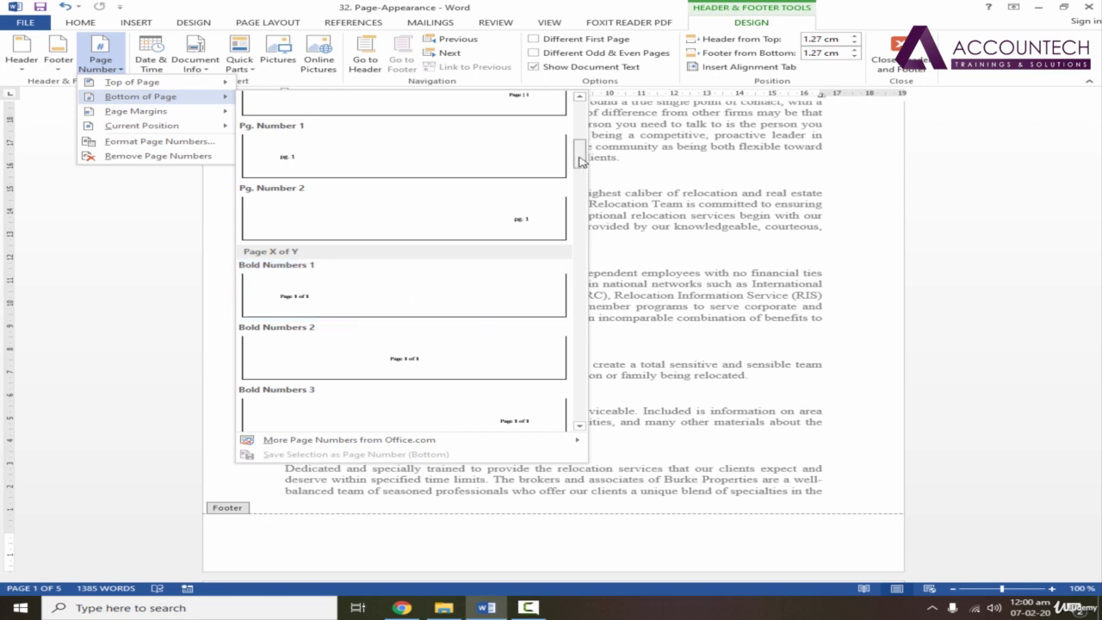
{"action": "left_click_drag", "start_coordinate": [580, 158], "coordinate": [582, 196]}
{"action": "left_click_drag", "start_coordinate": [582, 210], "coordinate": [587, 168]}
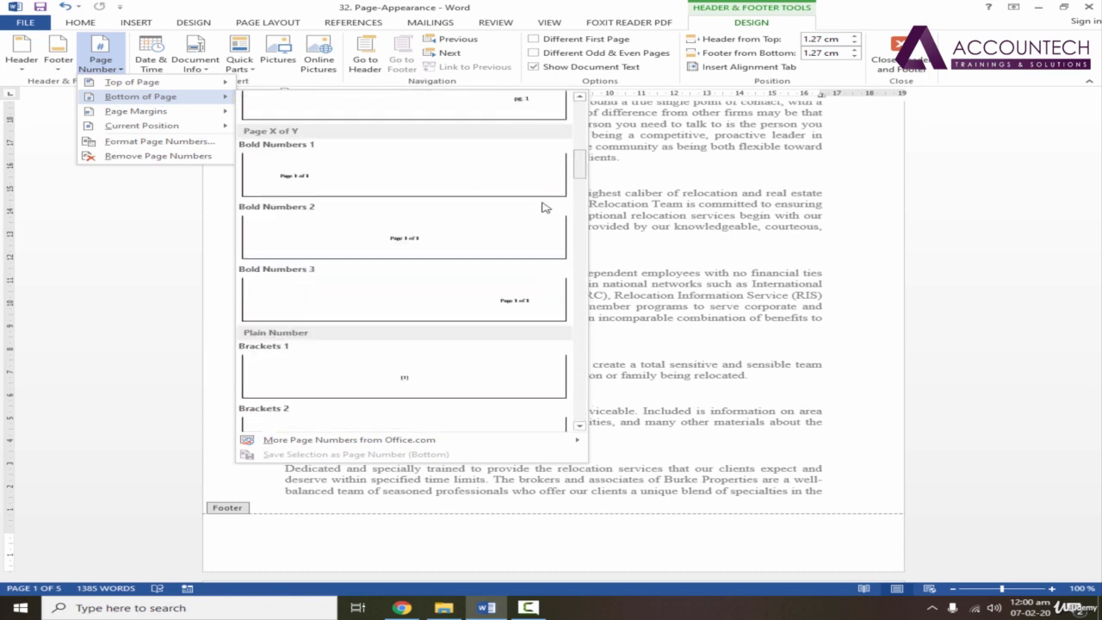
{"action": "left_click", "coordinate": [404, 238]}
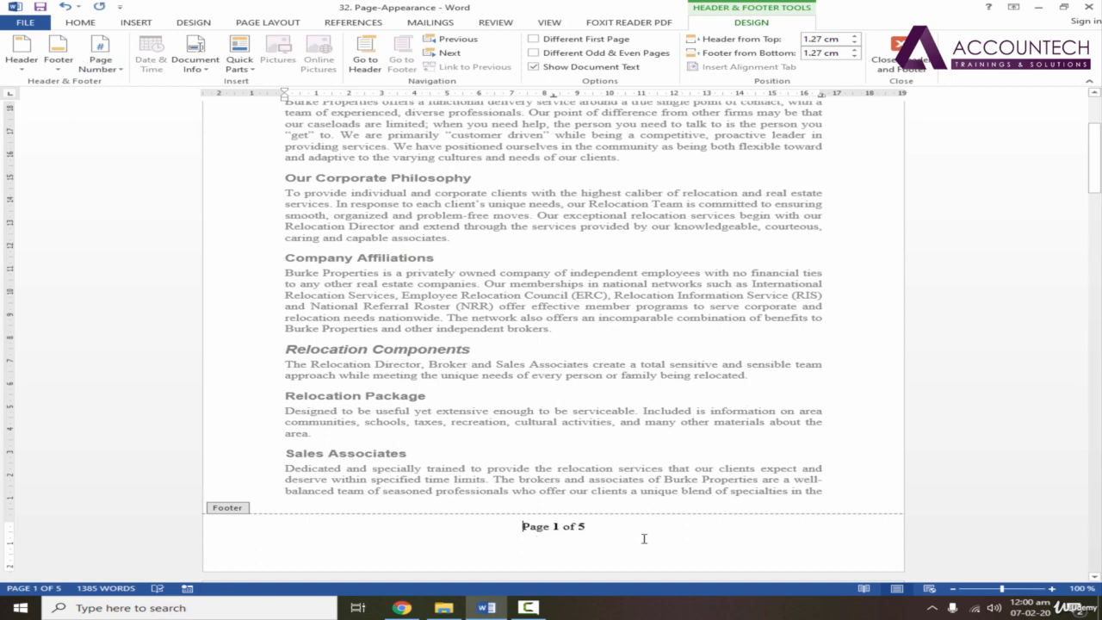
{"action": "key", "text": "Home"}
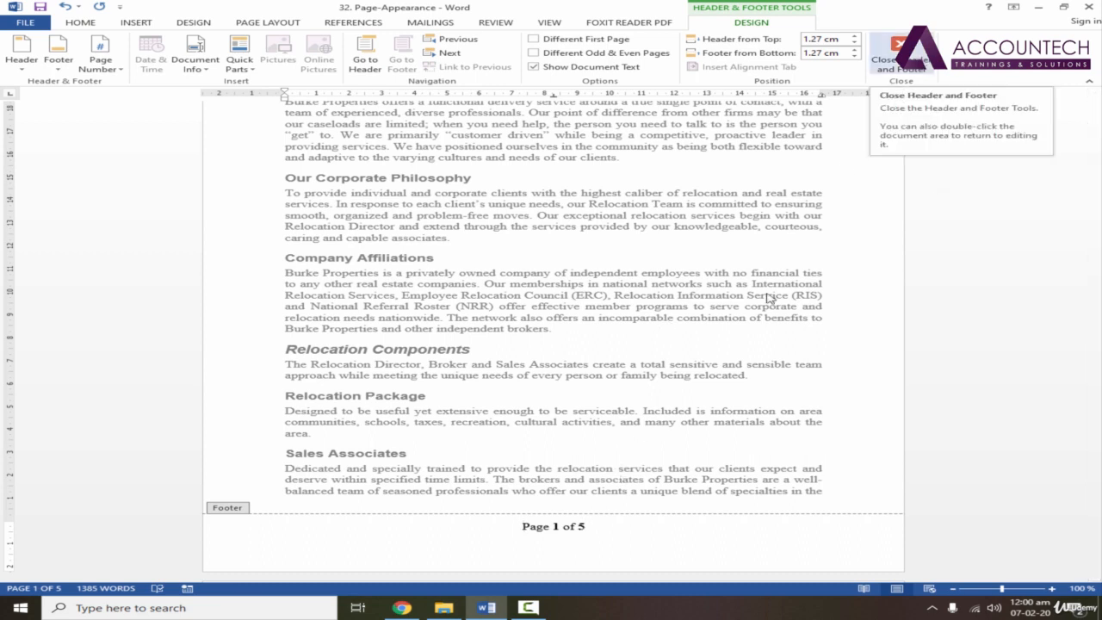
- Make the whole "Page X of Y" footer text bold at font size 9, and return to the document body
{"action": "left_click_drag", "start_coordinate": [587, 526], "coordinate": [520, 526]}
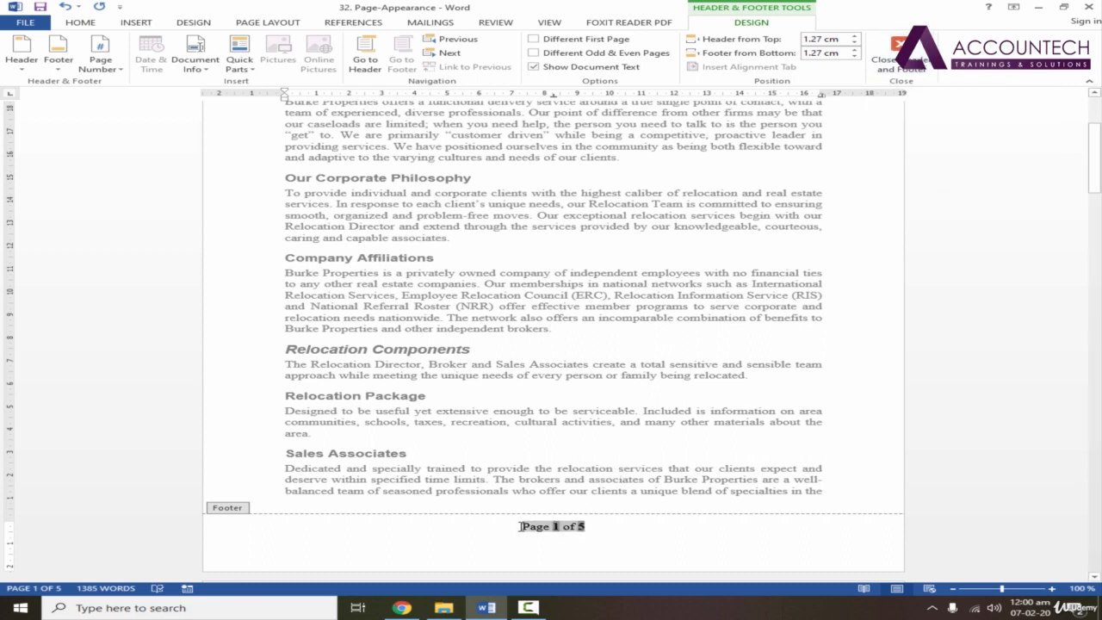
{"action": "left_click", "coordinate": [103, 25]}
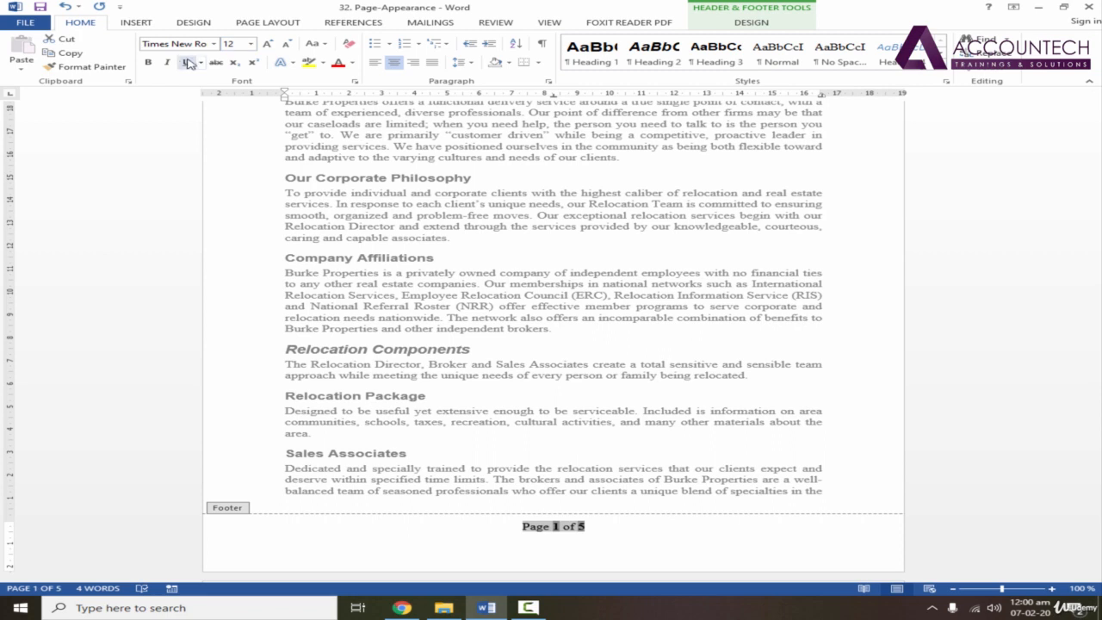
{"action": "left_click", "coordinate": [254, 45]}
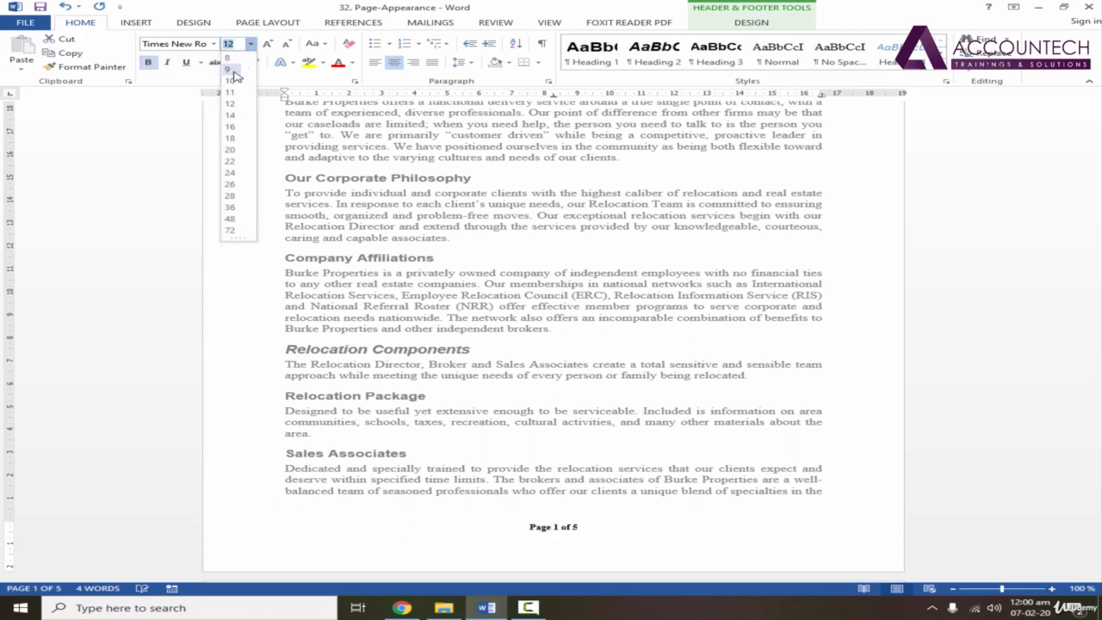
{"action": "left_click", "coordinate": [234, 75]}
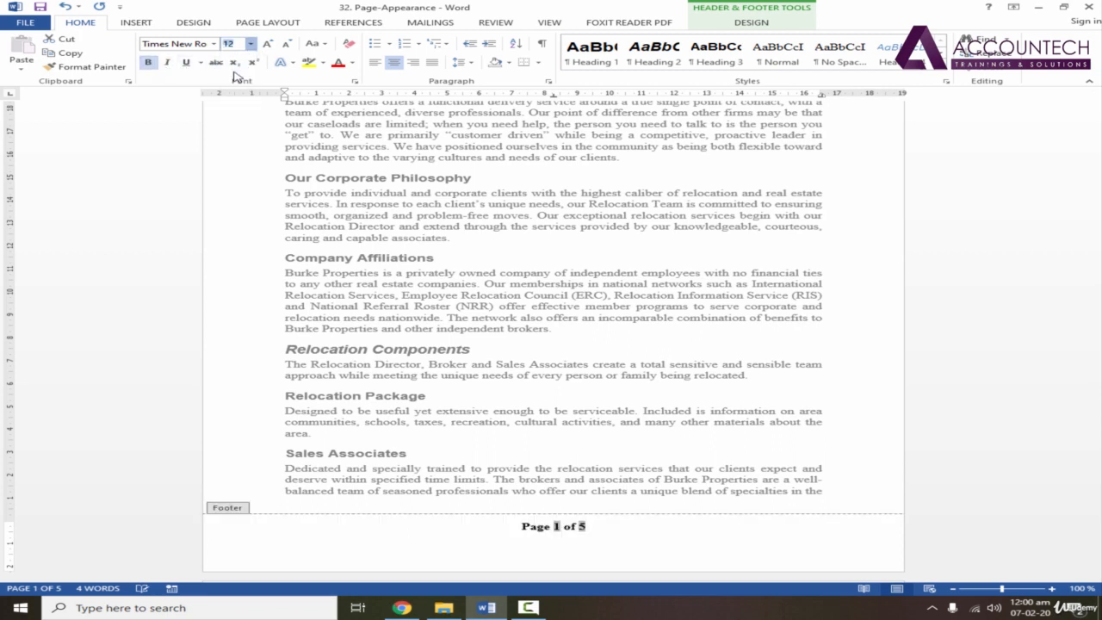
{"action": "left_click", "coordinate": [750, 28]}
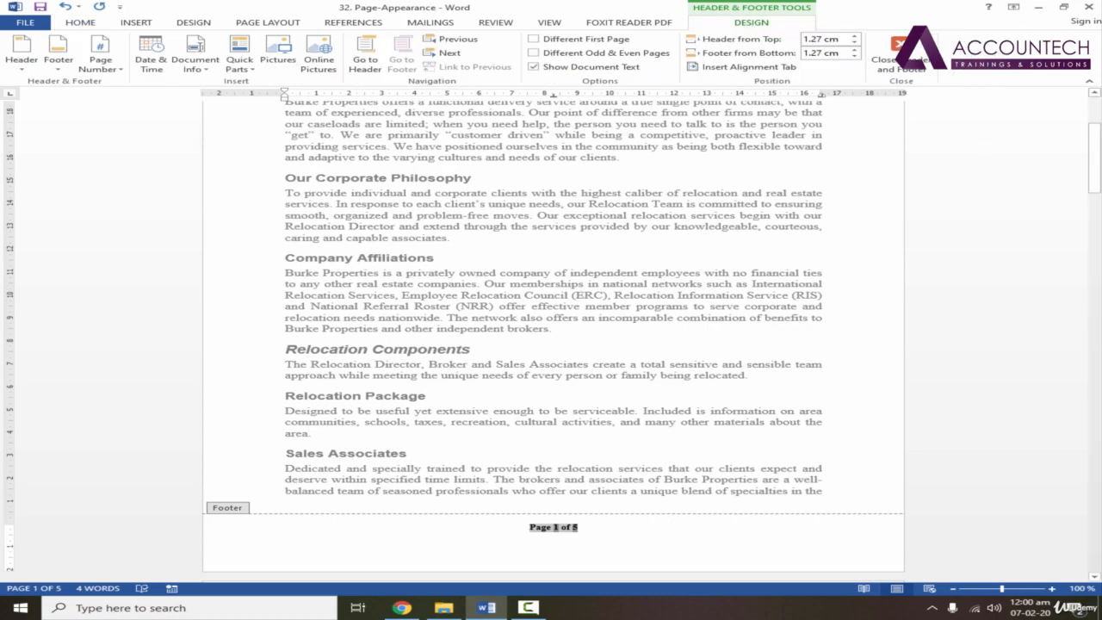
{"action": "double_click", "coordinate": [818, 237]}
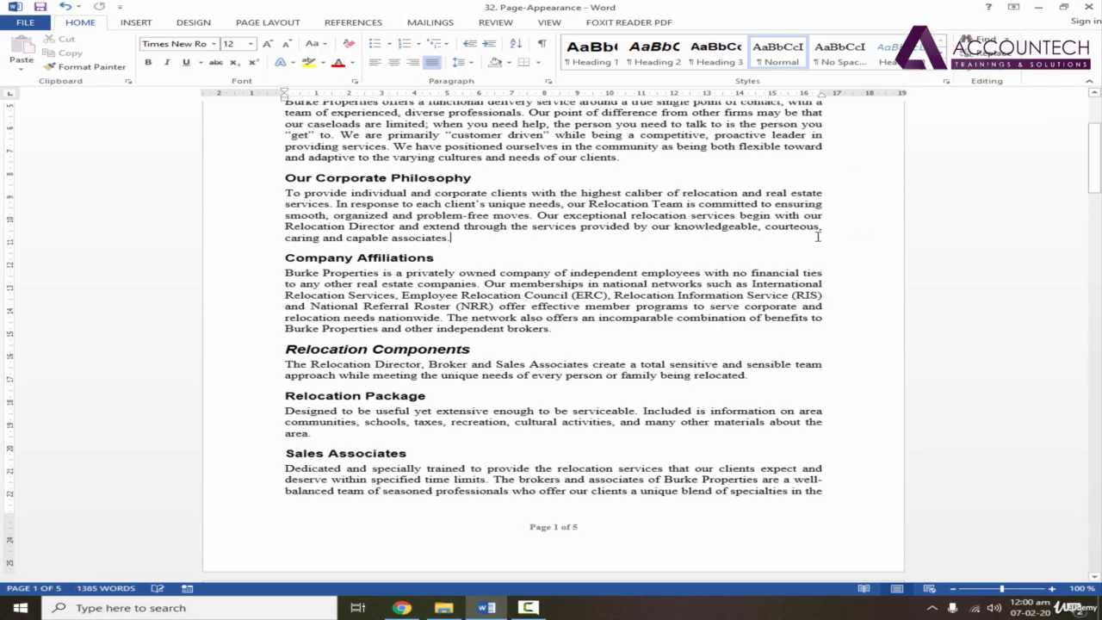
- Open page 1's header for editing and set its distance from the top edge to 0.7 cm
{"action": "left_click_drag", "start_coordinate": [1095, 158], "coordinate": [1097, 129]}
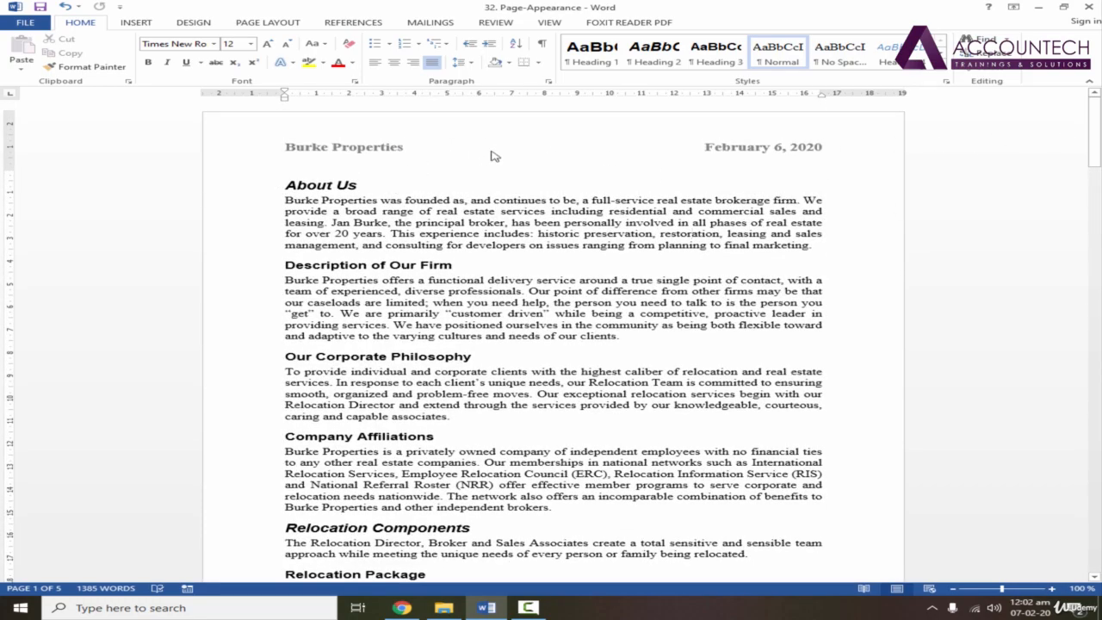
{"action": "double_click", "coordinate": [600, 138]}
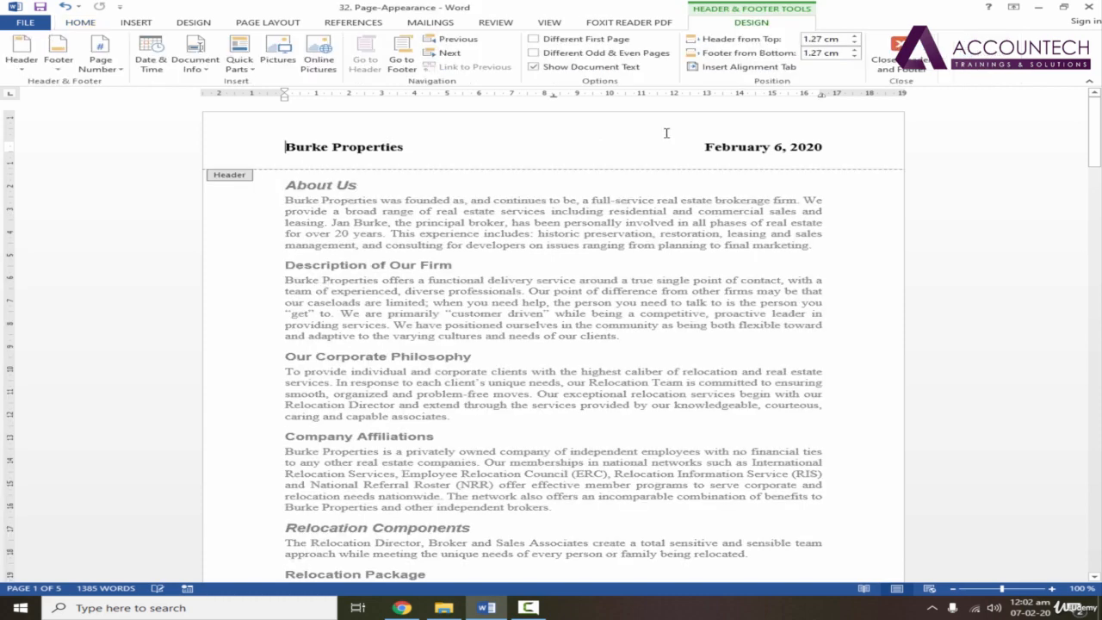
{"action": "left_click", "coordinate": [854, 42]}
{"action": "left_click", "coordinate": [854, 42]}
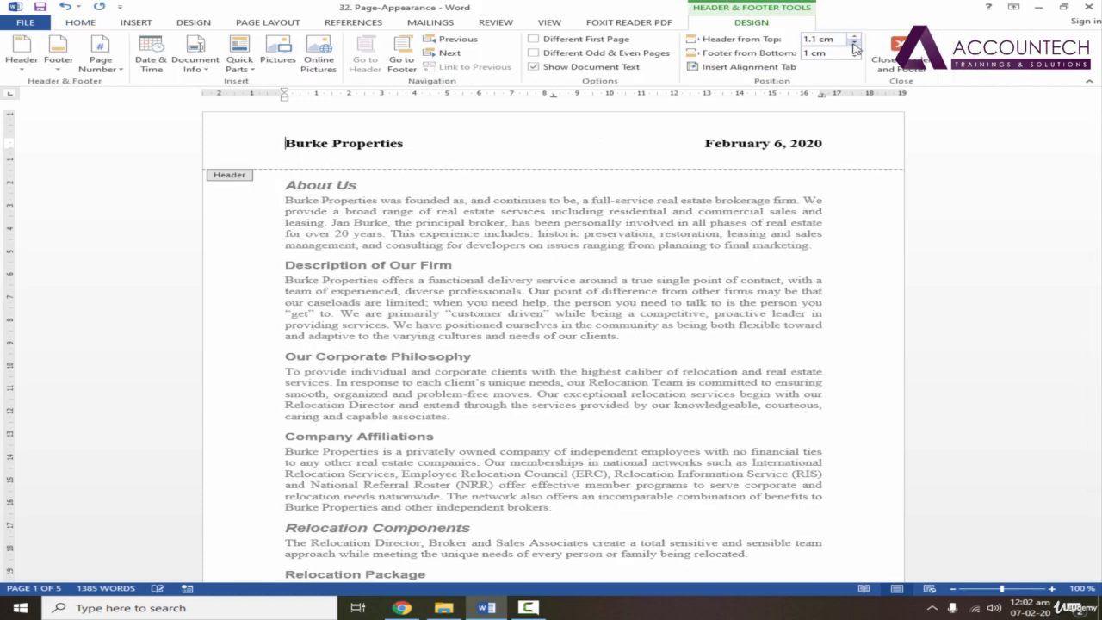
{"action": "left_click", "coordinate": [854, 43]}
{"action": "left_click", "coordinate": [854, 42]}
{"action": "left_click", "coordinate": [854, 42]}
{"action": "left_click", "coordinate": [854, 42]}
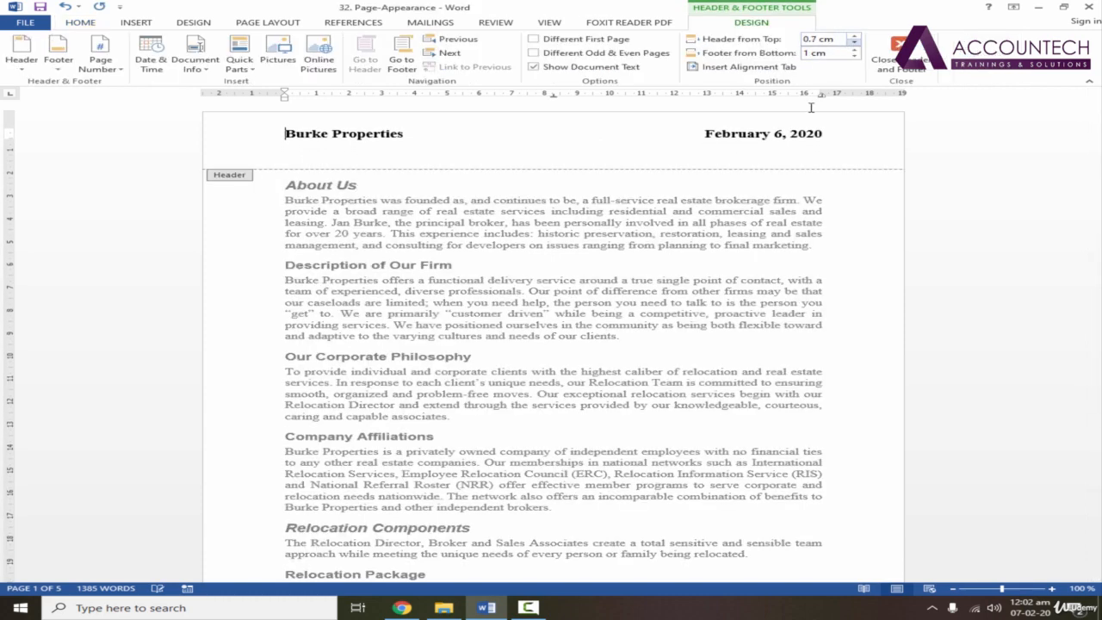
- Set the footer's distance from the bottom edge to 0.7 cm and close header and footer editing
{"action": "left_click", "coordinate": [854, 55]}
{"action": "left_click", "coordinate": [854, 56]}
{"action": "left_click", "coordinate": [854, 56]}
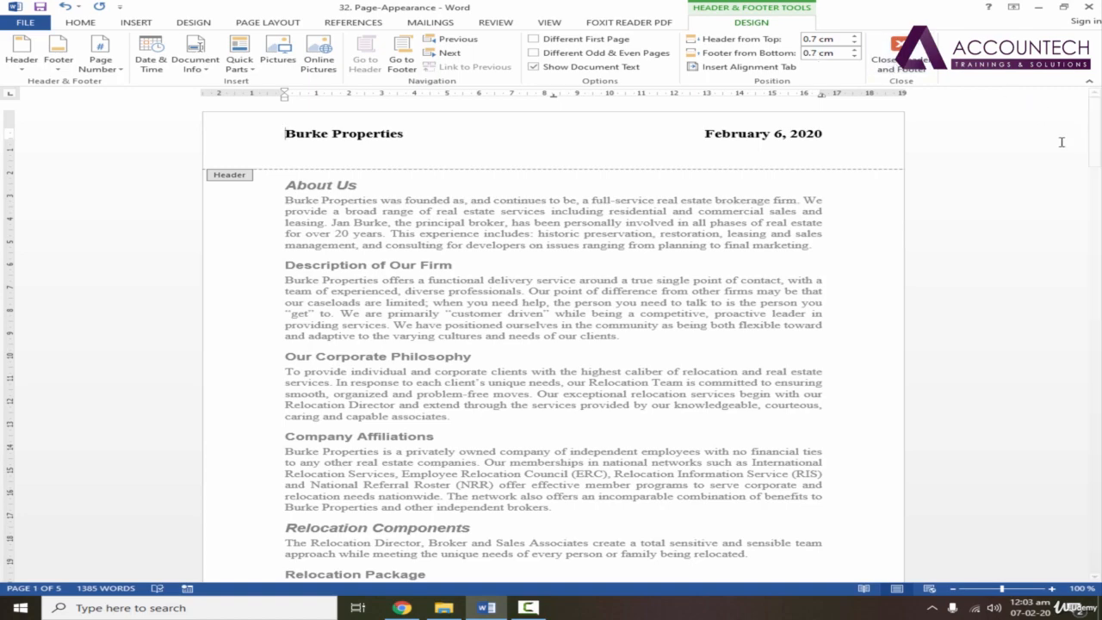
{"action": "left_click_drag", "start_coordinate": [1095, 138], "coordinate": [1098, 100]}
{"action": "left_click", "coordinate": [898, 50]}
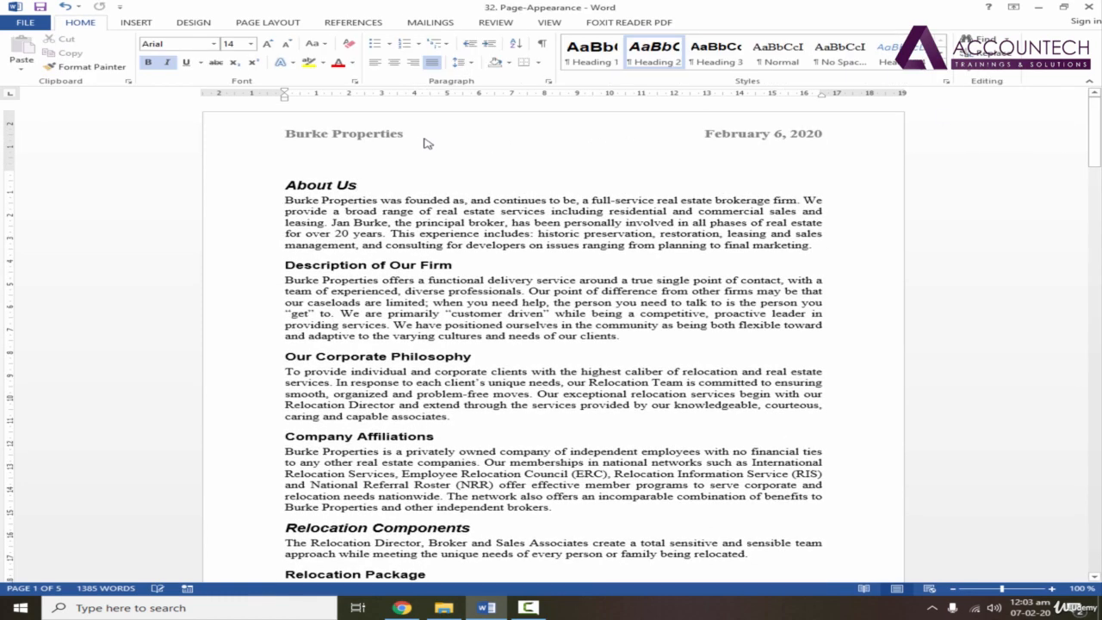